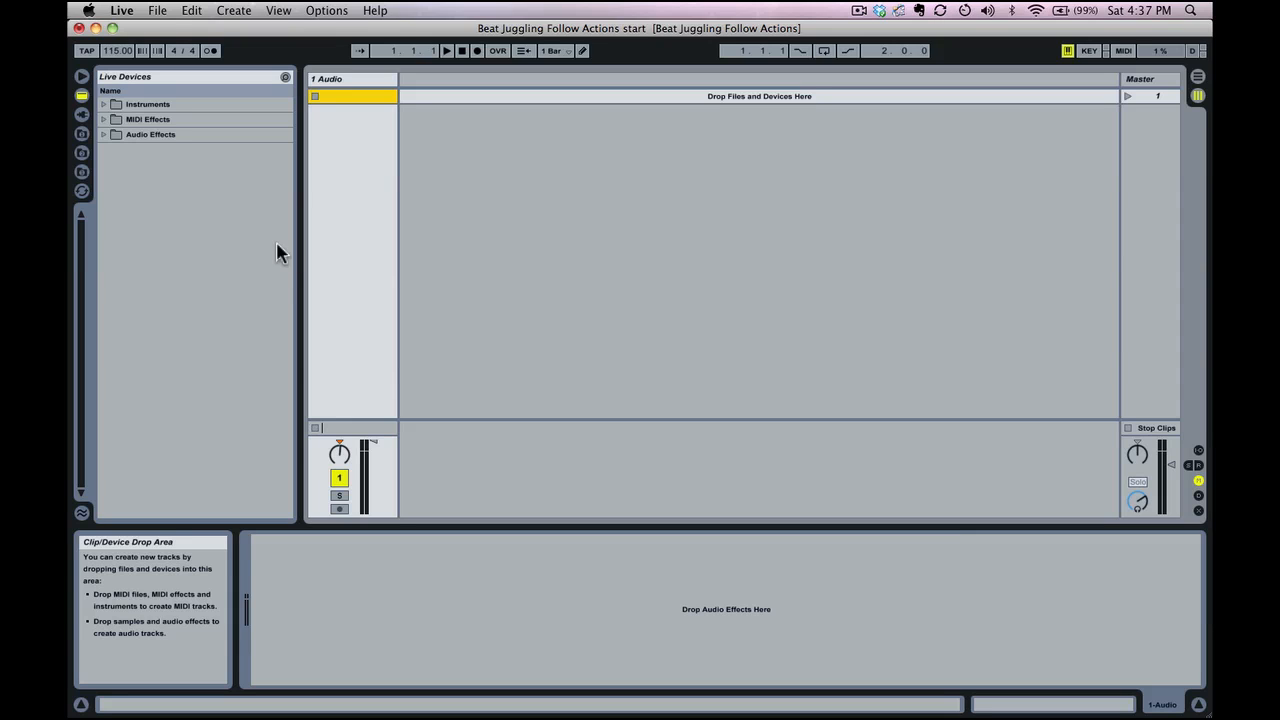
Load Beat.alc from the Beat Project sample folder into the first clip slot of the 1 Audio track.
click(347, 82)
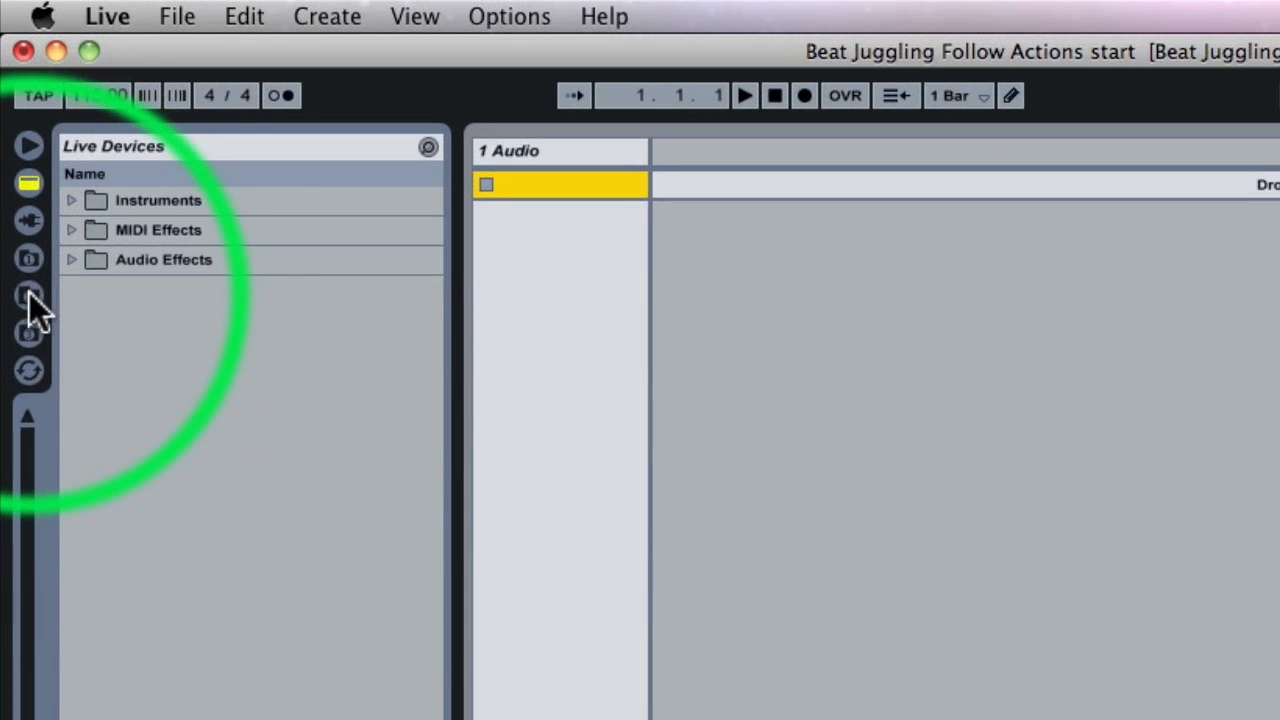
click(82, 152)
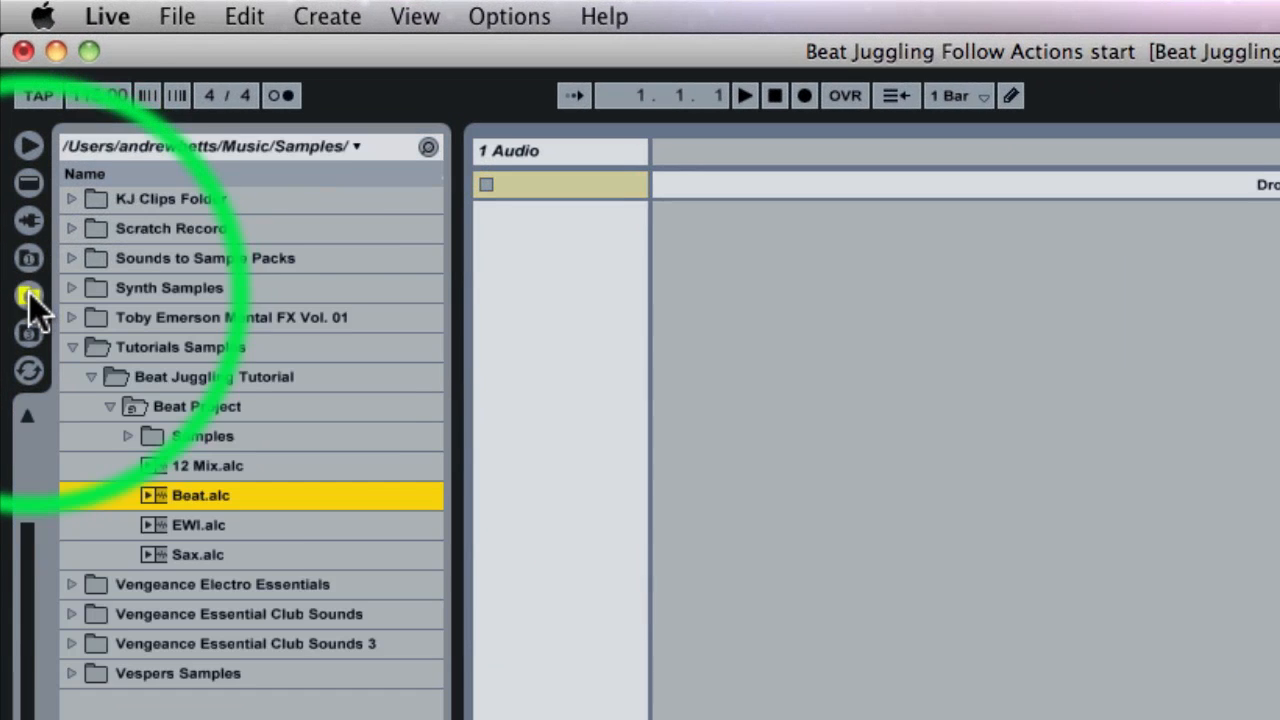
click(162, 492)
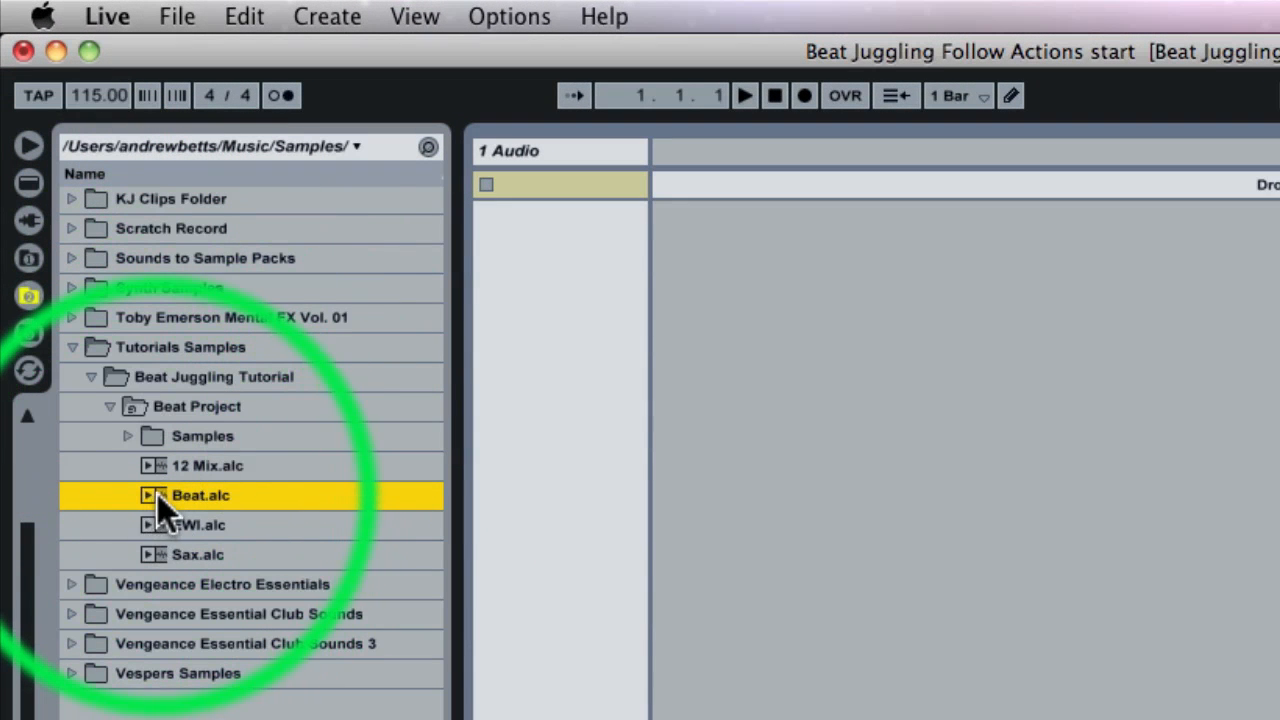
drag(157, 494, 515, 186)
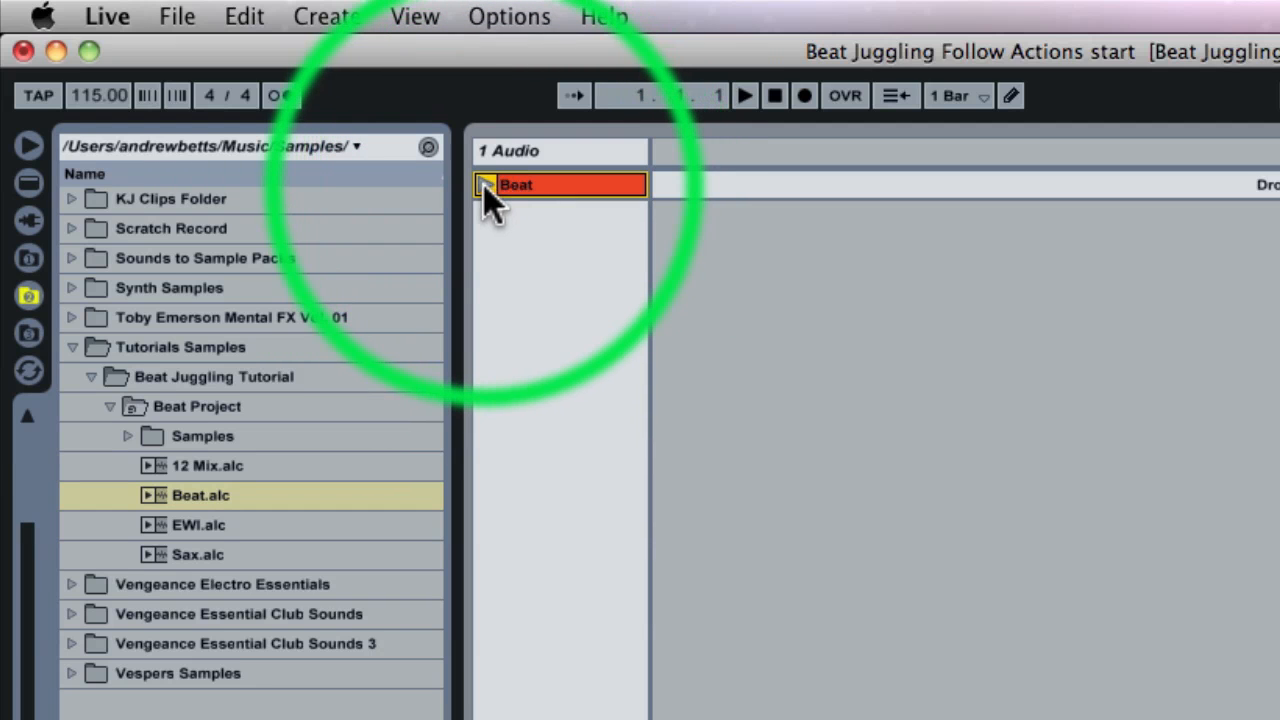
Play the Beat clip with its sample waveform in view, and stop playback.
click(483, 185)
double_click(520, 185)
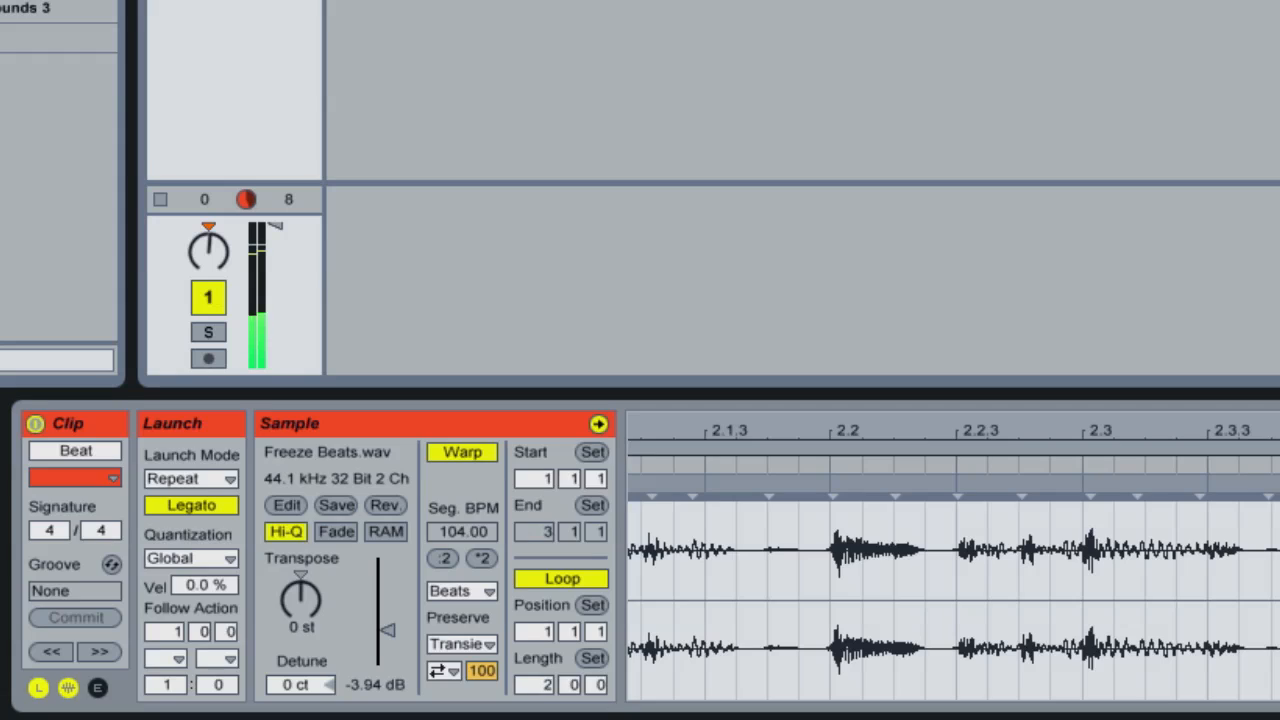
drag(728, 428, 971, 425)
key(space)
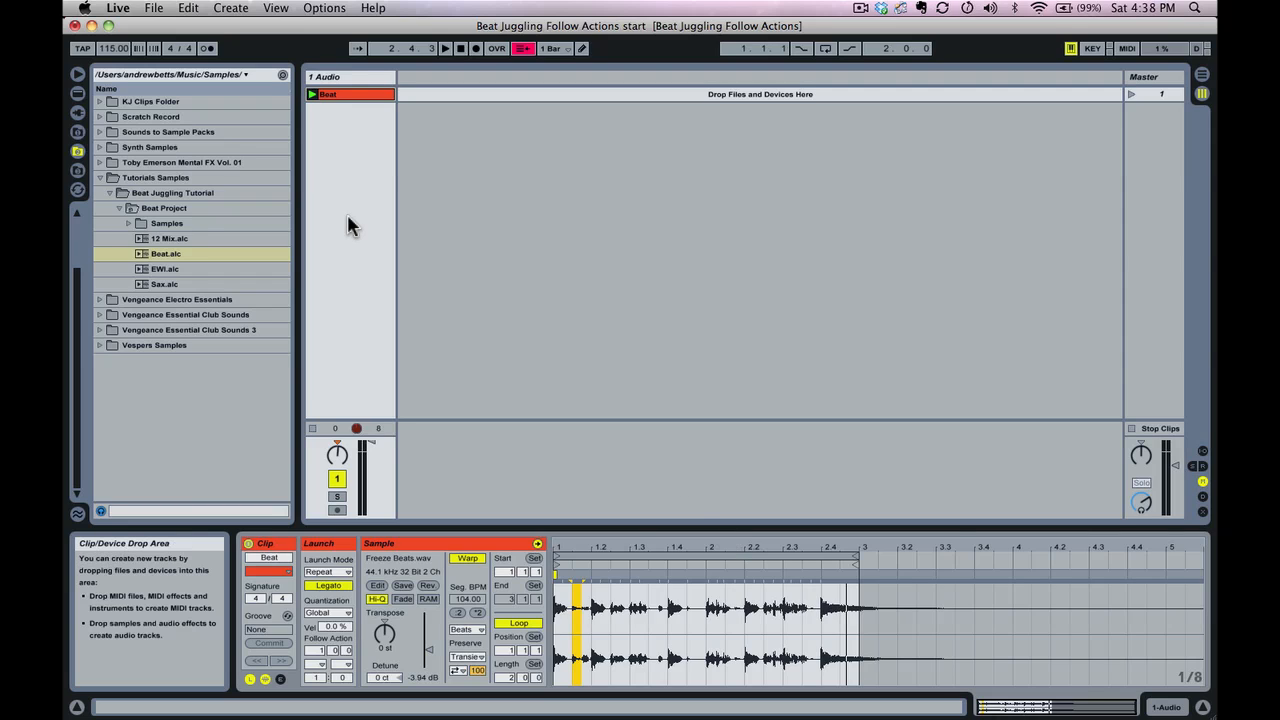
Set the global quantization to 1/16 and keep Loop enabled for the Beat clip.
click(347, 97)
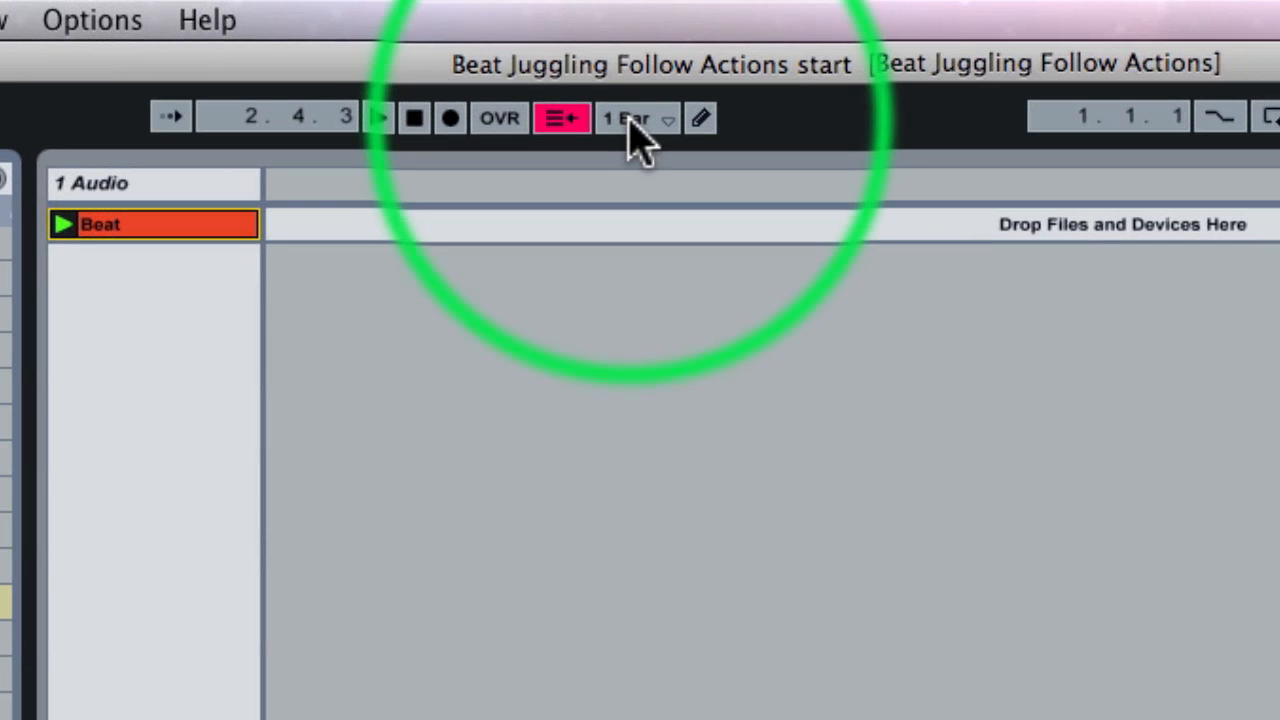
click(630, 120)
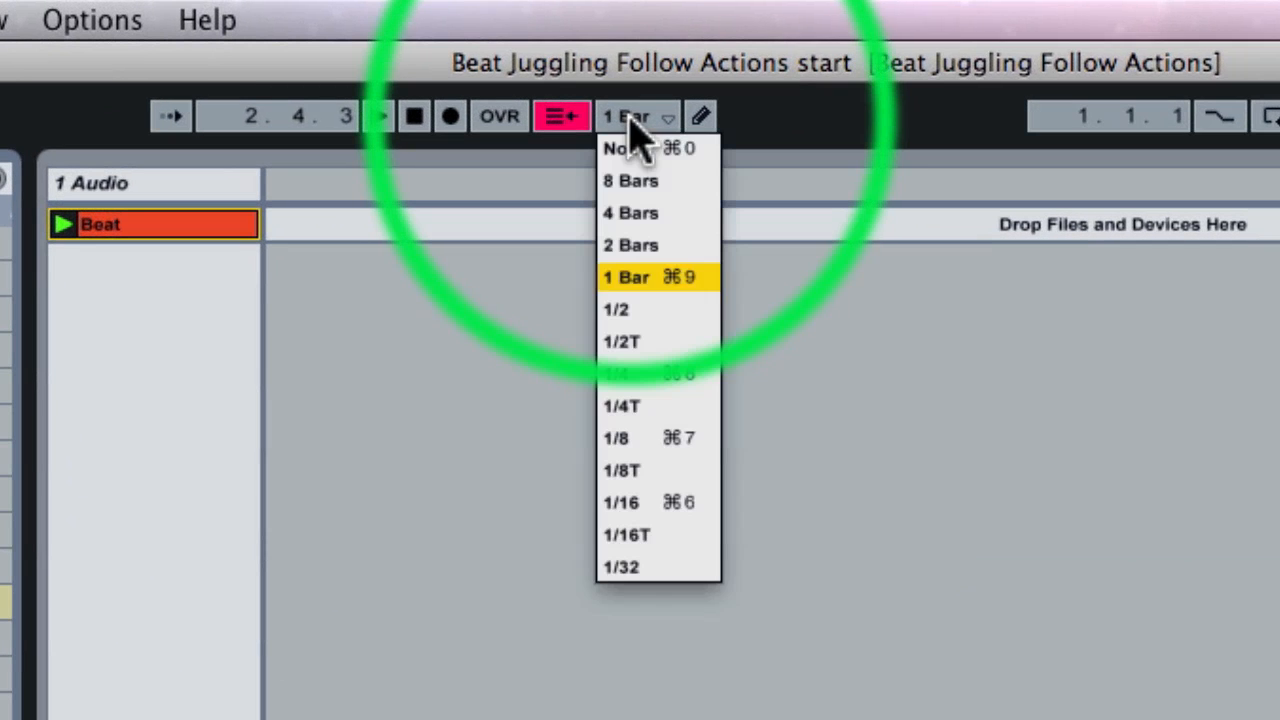
click(646, 505)
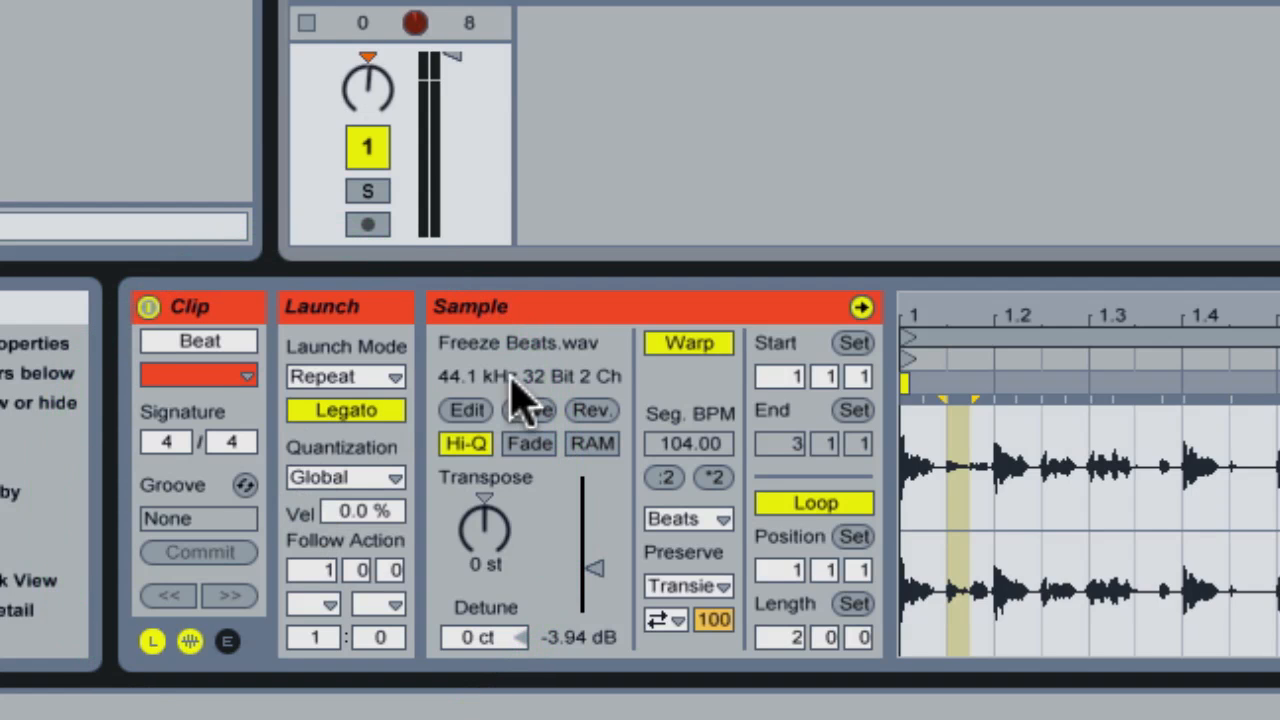
click(810, 511)
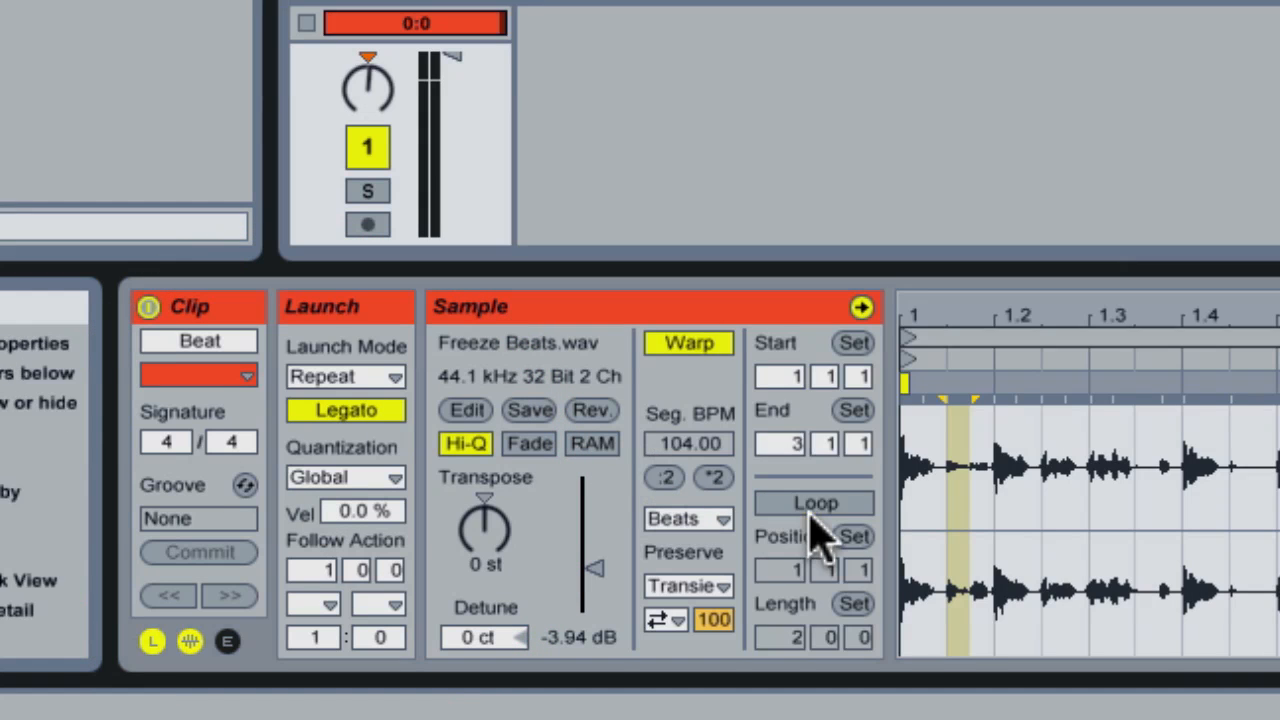
click(810, 511)
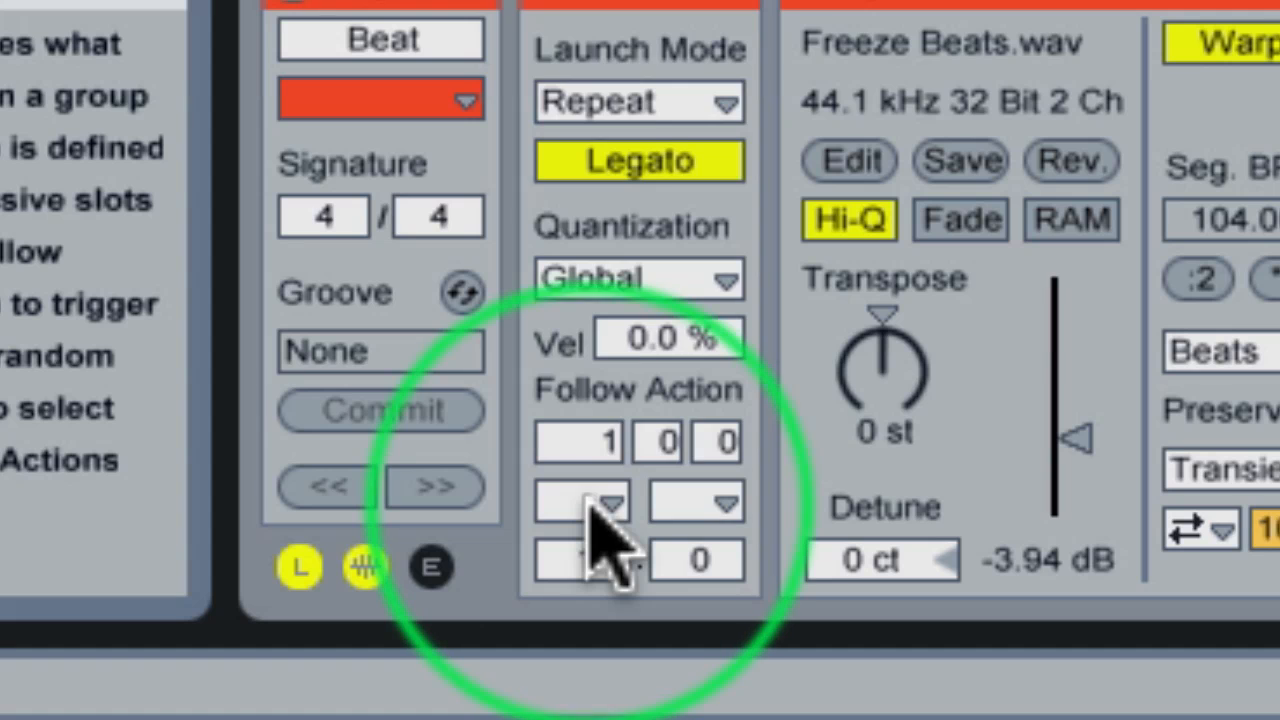
Set the Beat clip's first Follow Action to Next, with a follow action time of 0.0.2.
click(598, 504)
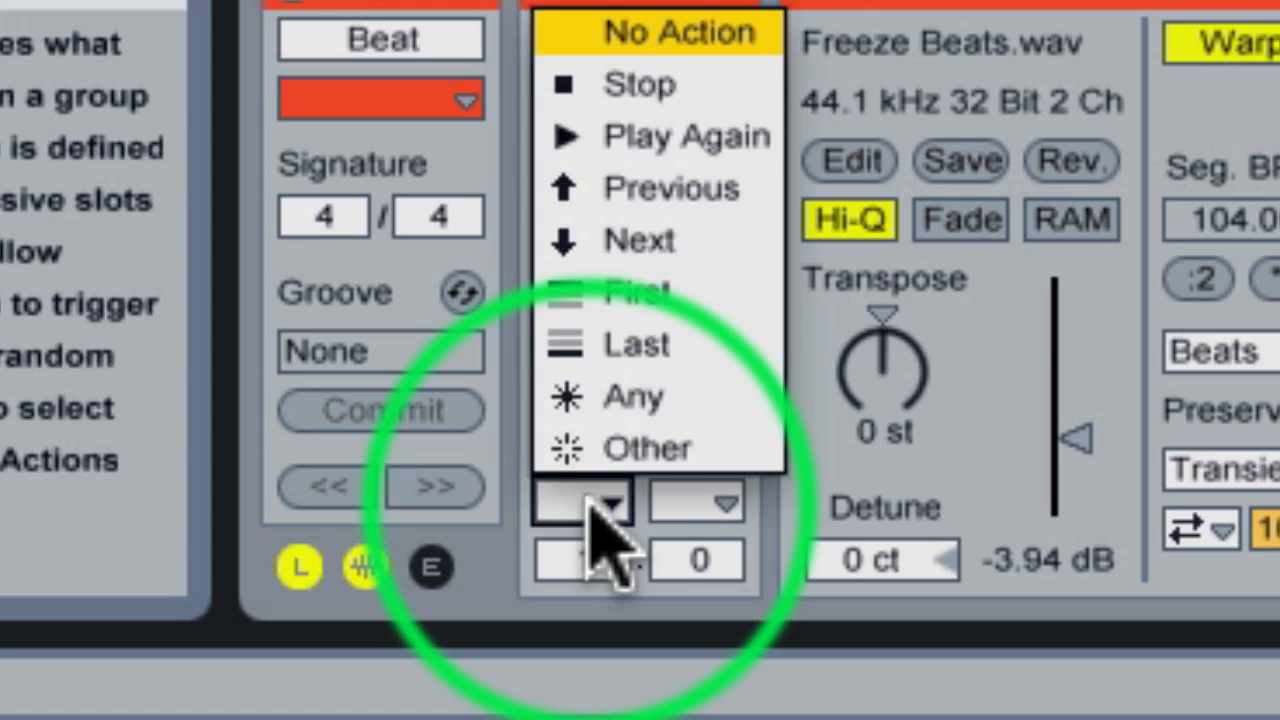
click(646, 240)
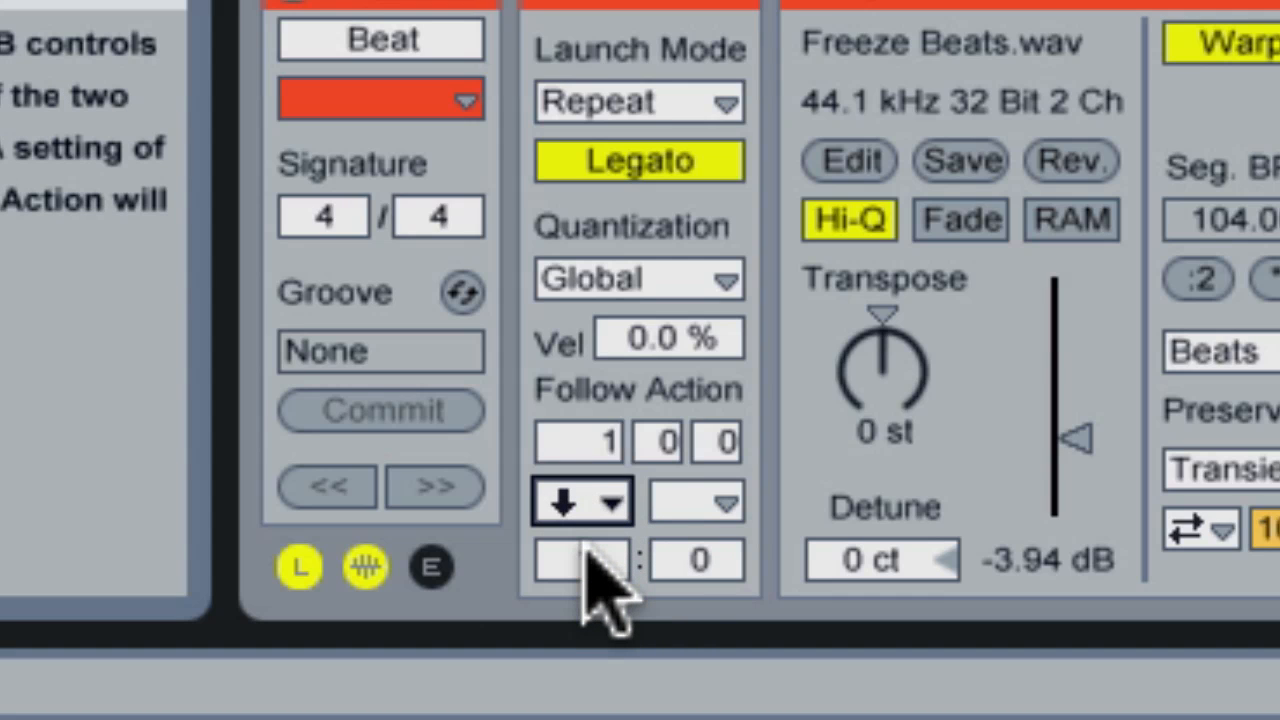
click(585, 442)
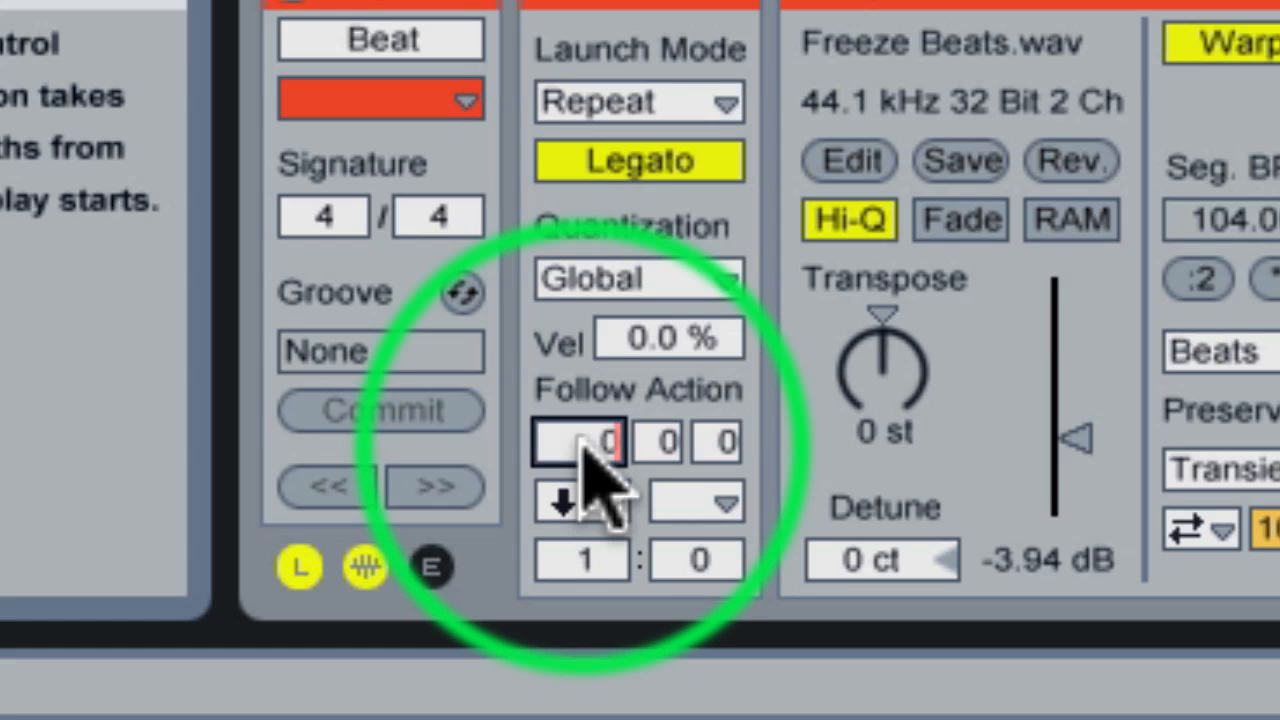
text(0)
key(Return)
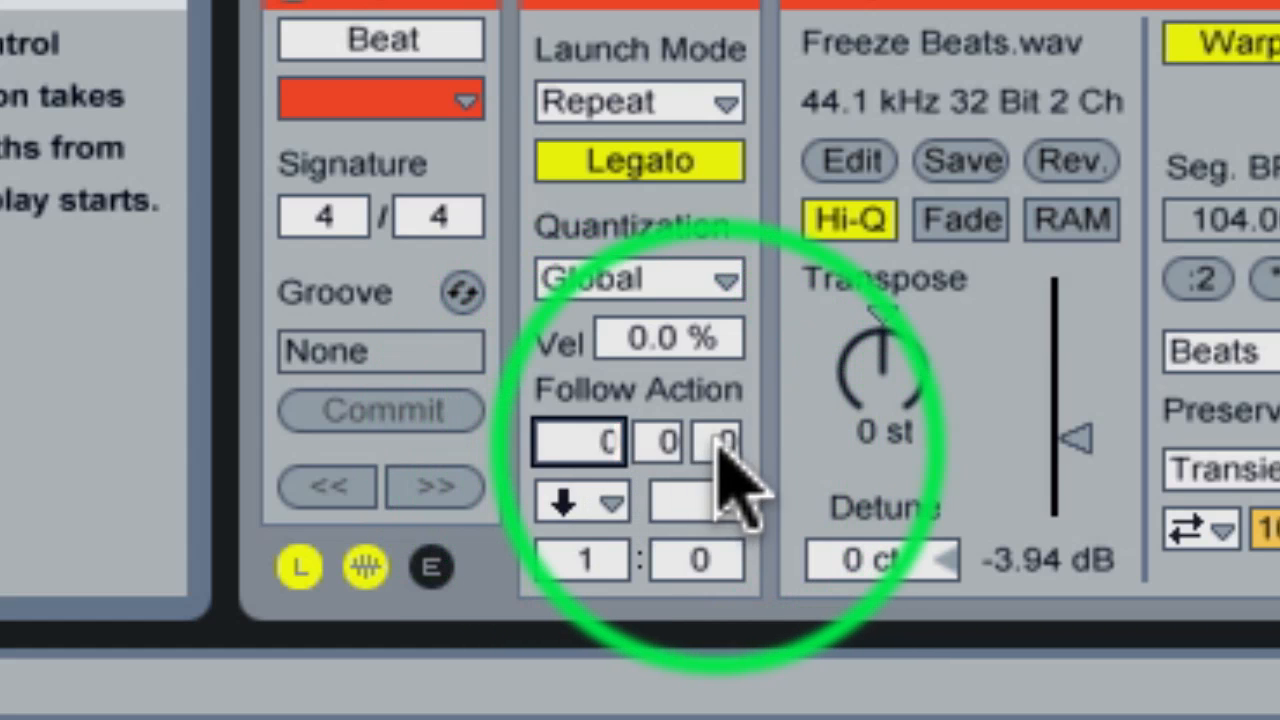
click(719, 440)
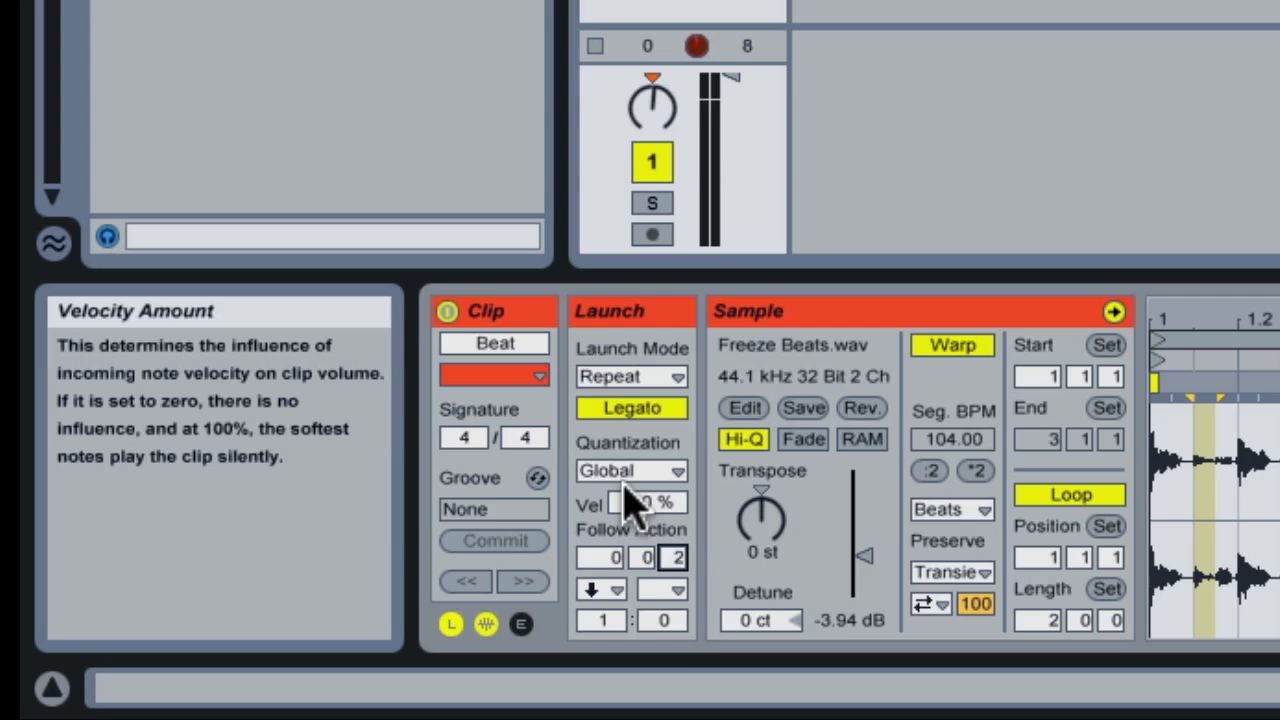
Keep the Beat clip's quantization at Global and turn off Legato.
click(632, 476)
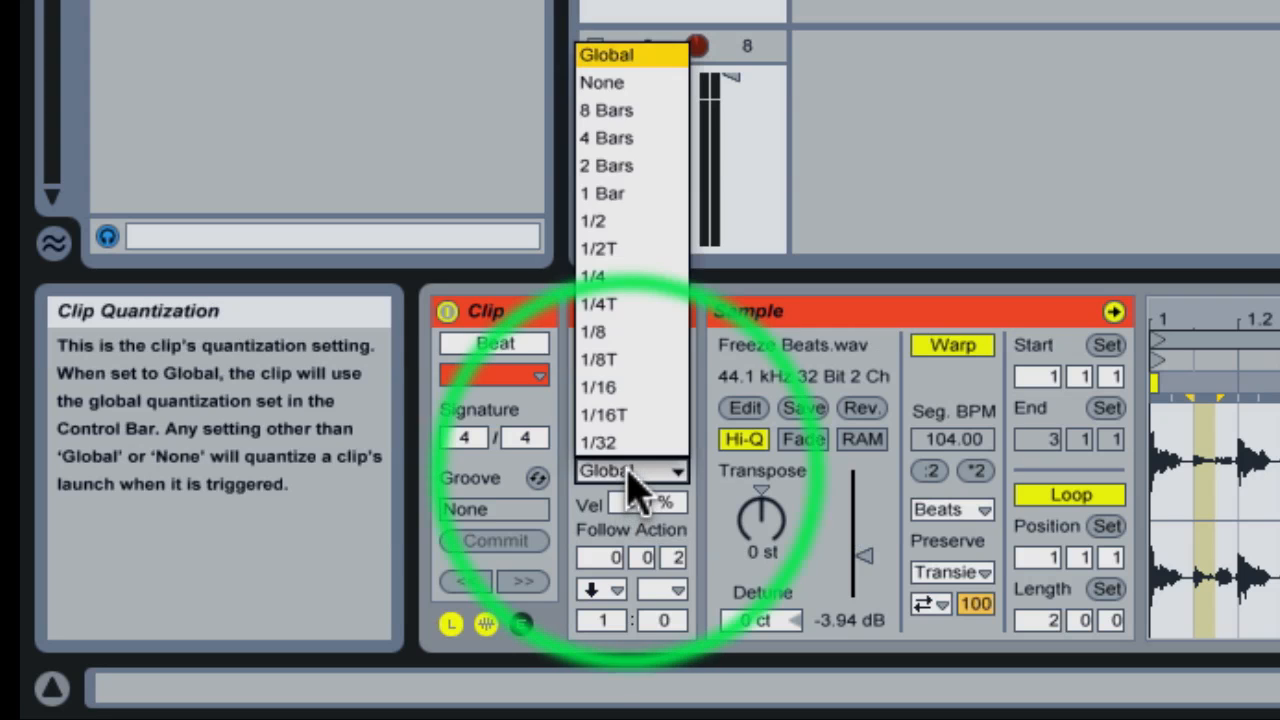
click(625, 54)
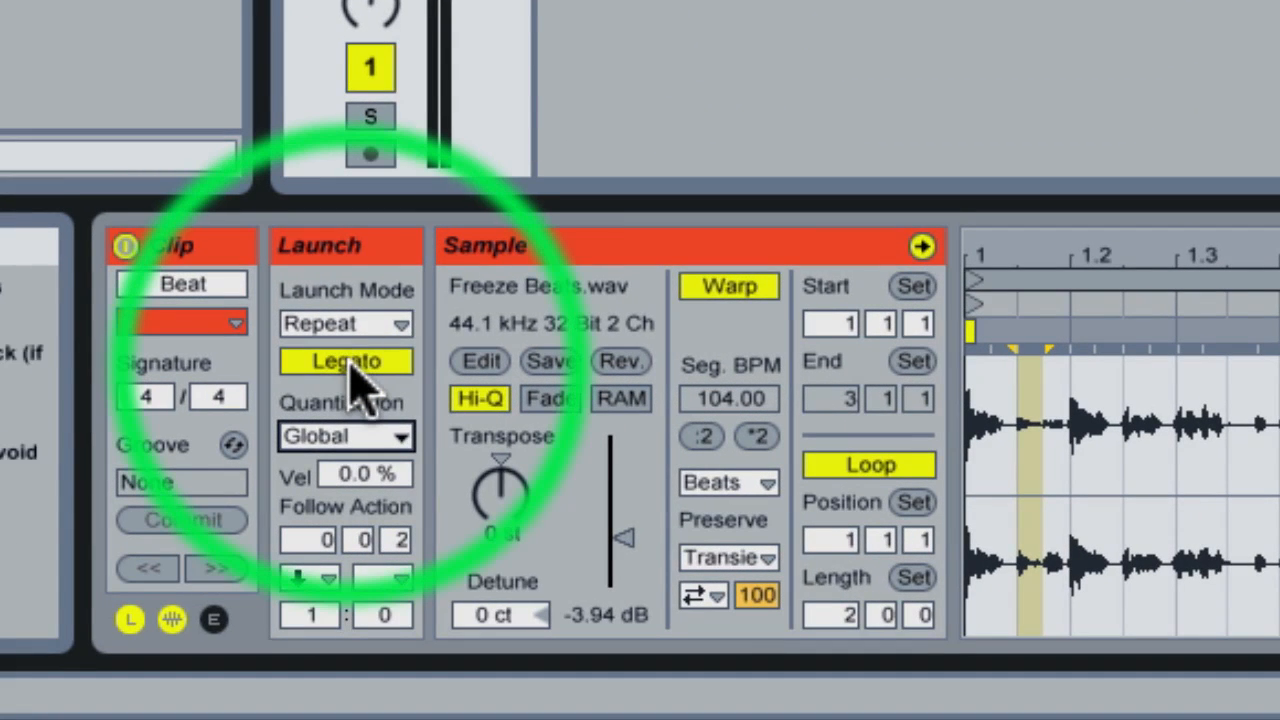
click(350, 365)
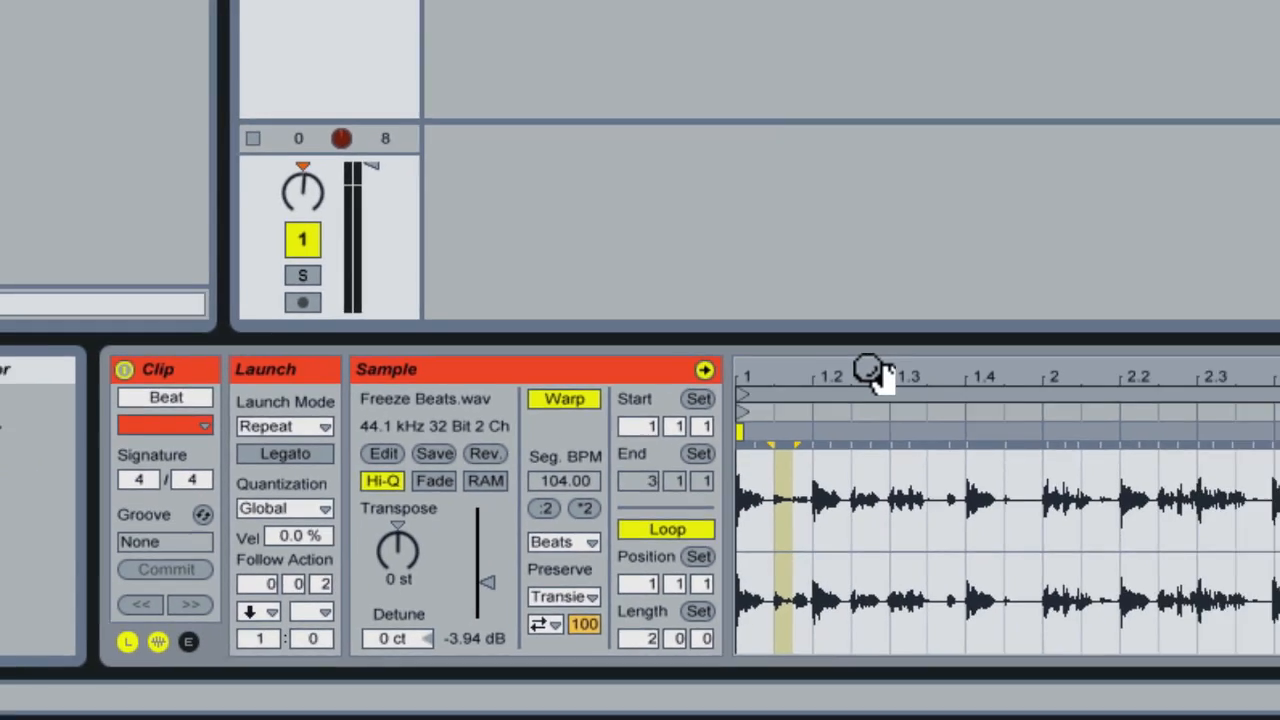
Shorten the Beat clip's loop to a length of 0.0.2 starting at 1.1.1, and select the loop brace.
click(1108, 348)
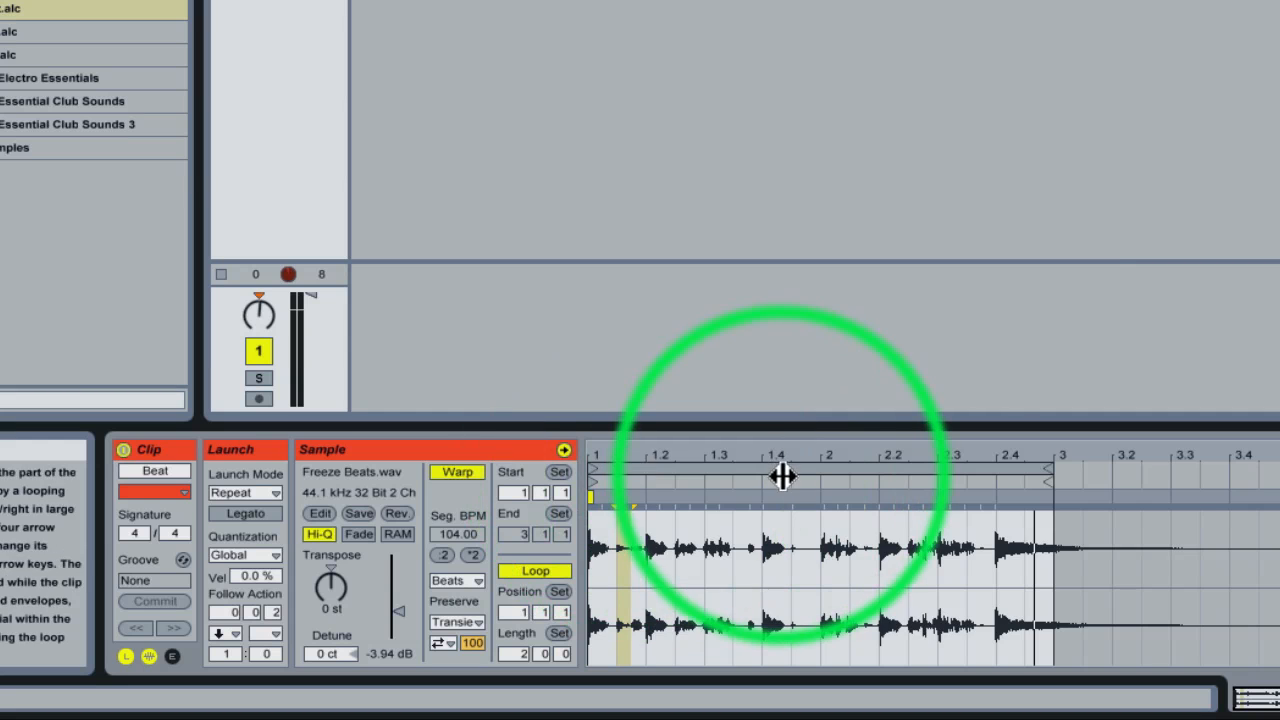
drag(1053, 468, 849, 470)
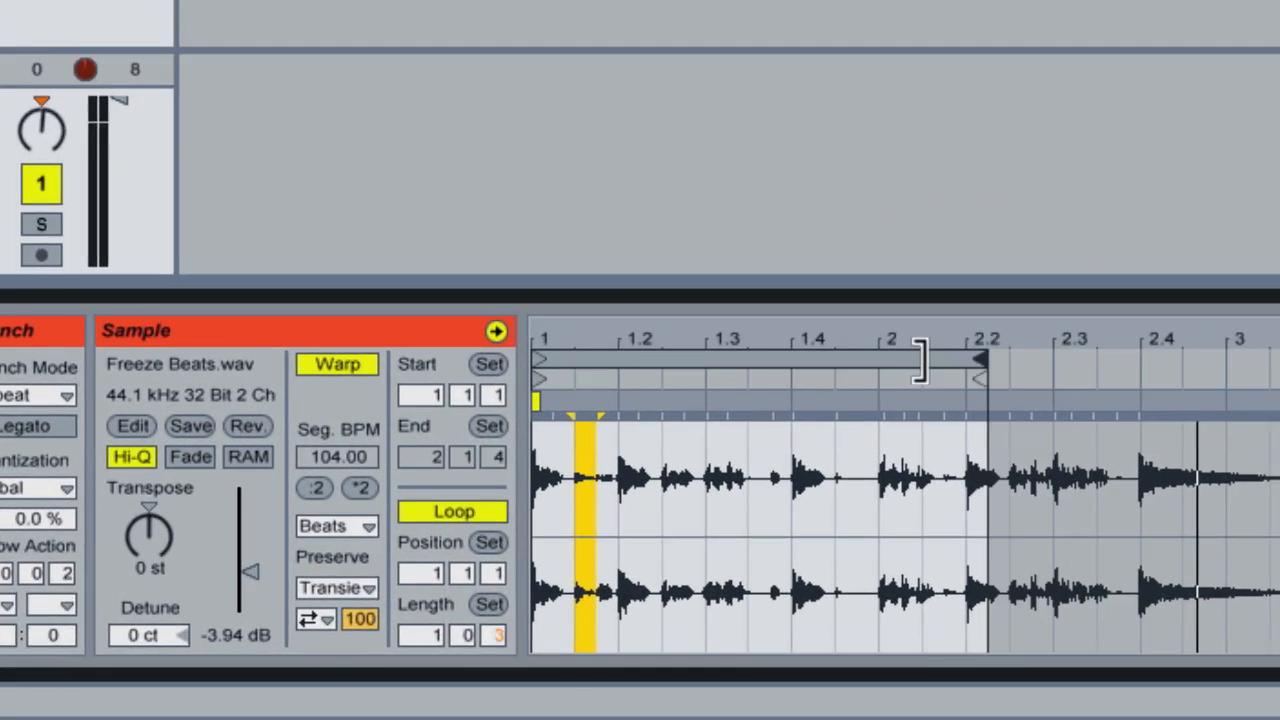
drag(920, 362, 571, 358)
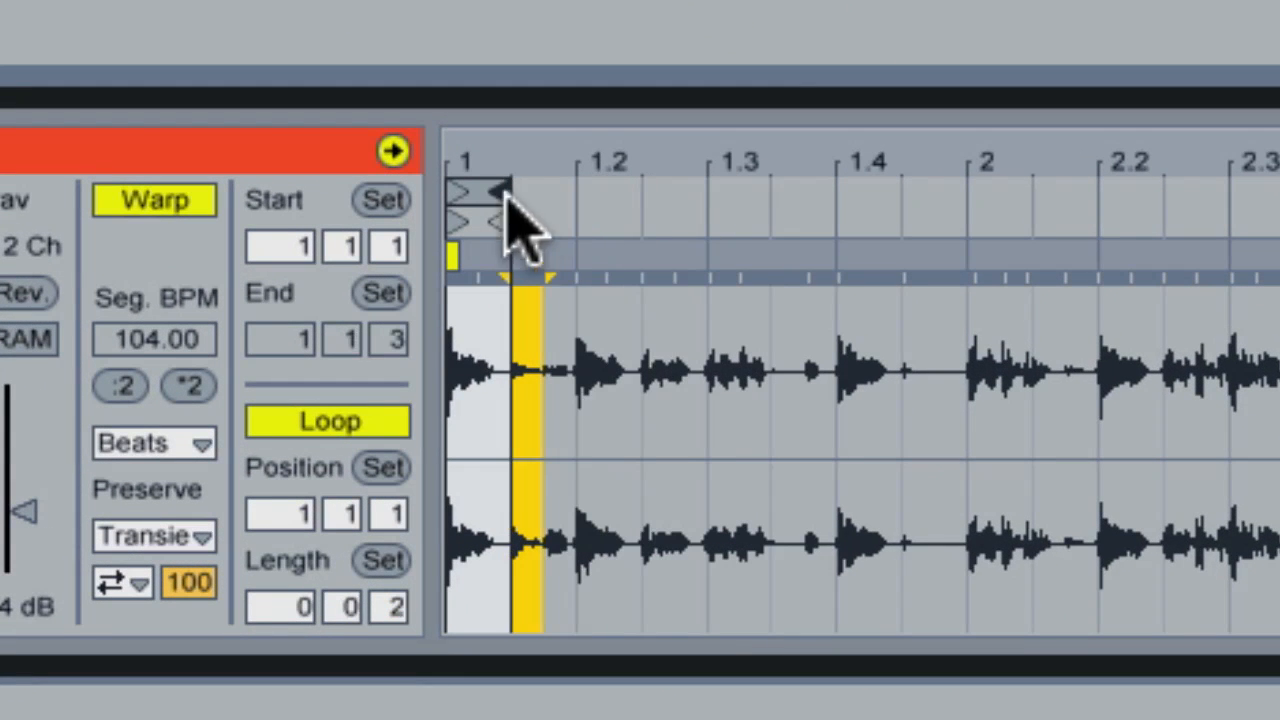
drag(467, 160, 467, 215)
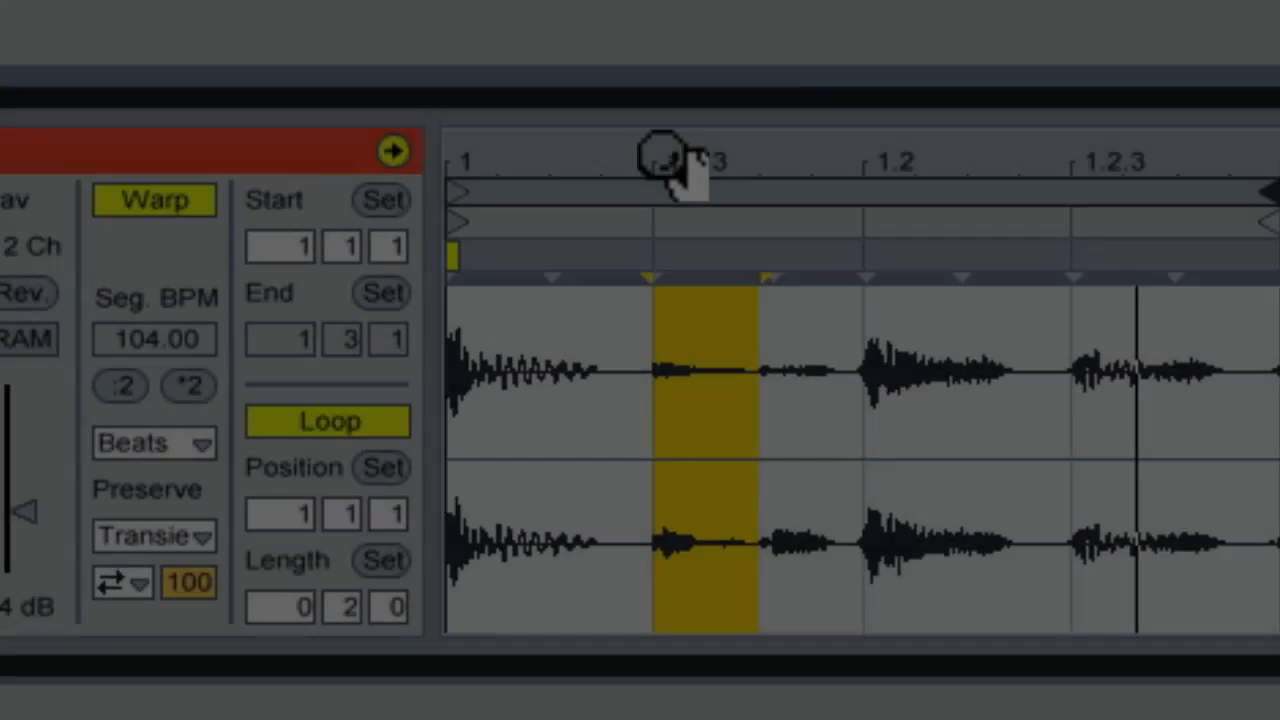
drag(662, 155, 662, 203)
scroll(1048, 305, left, 3)
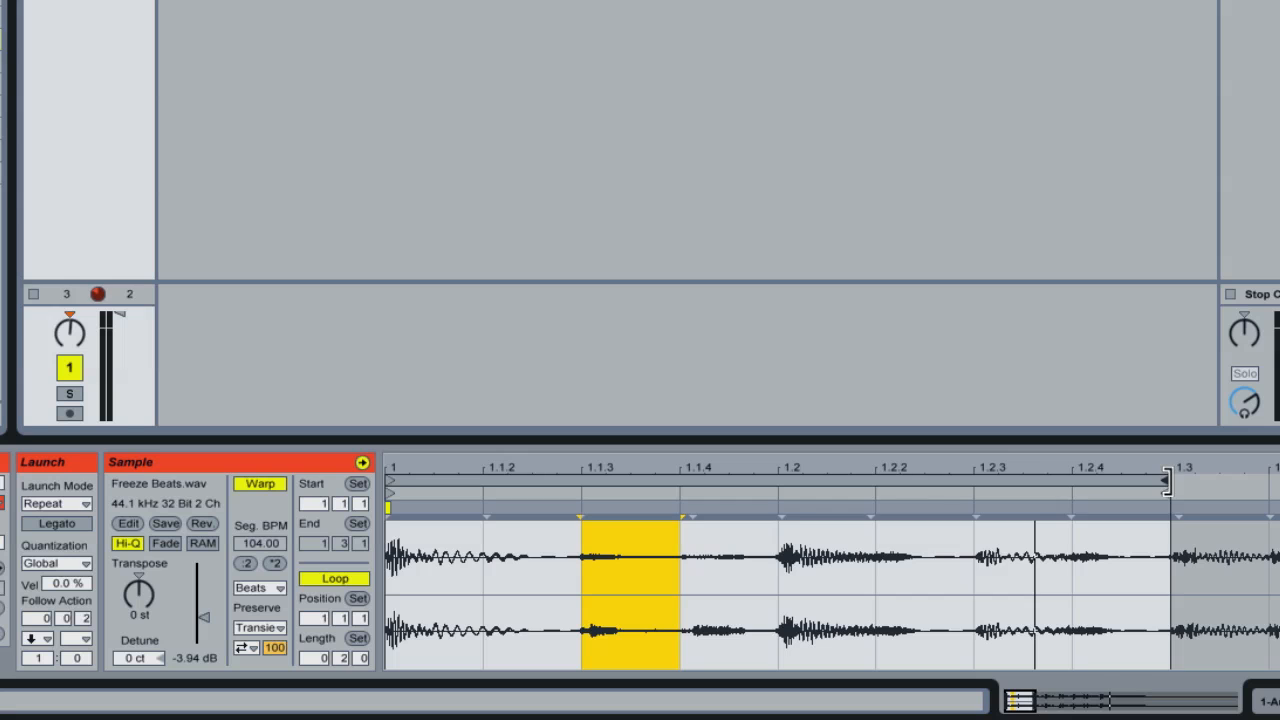
drag(1166, 481, 580, 483)
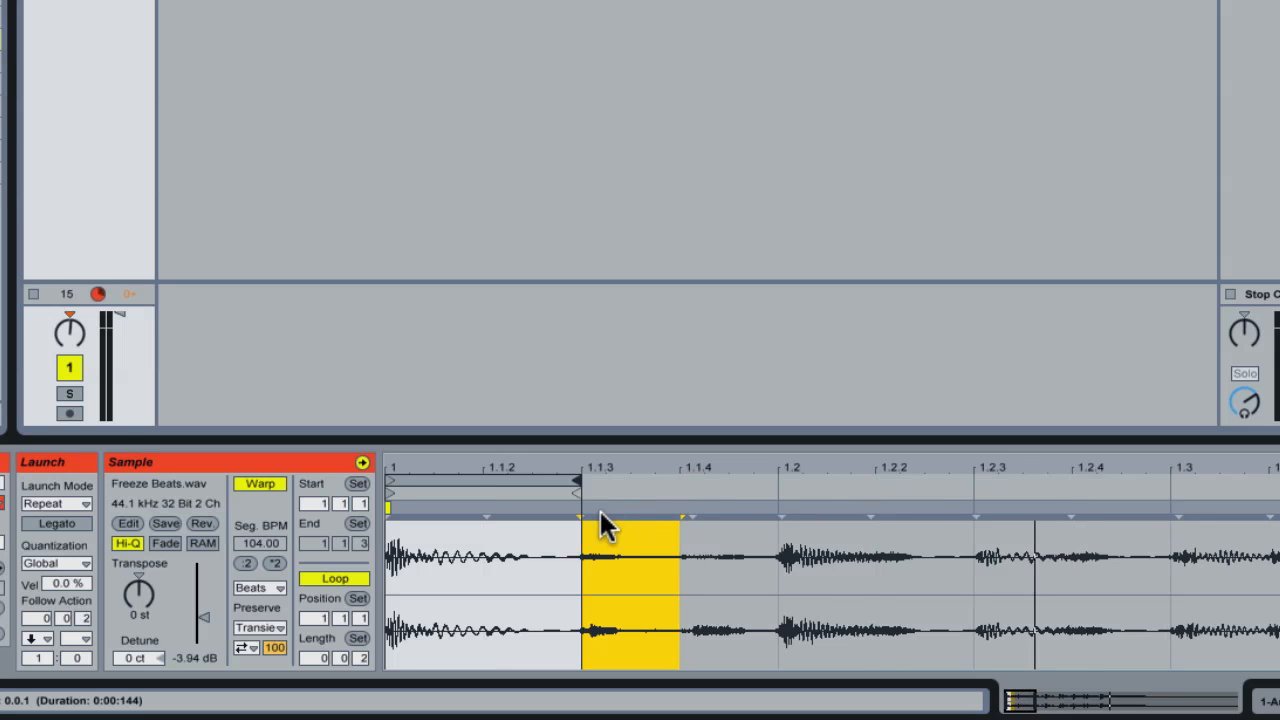
click(490, 484)
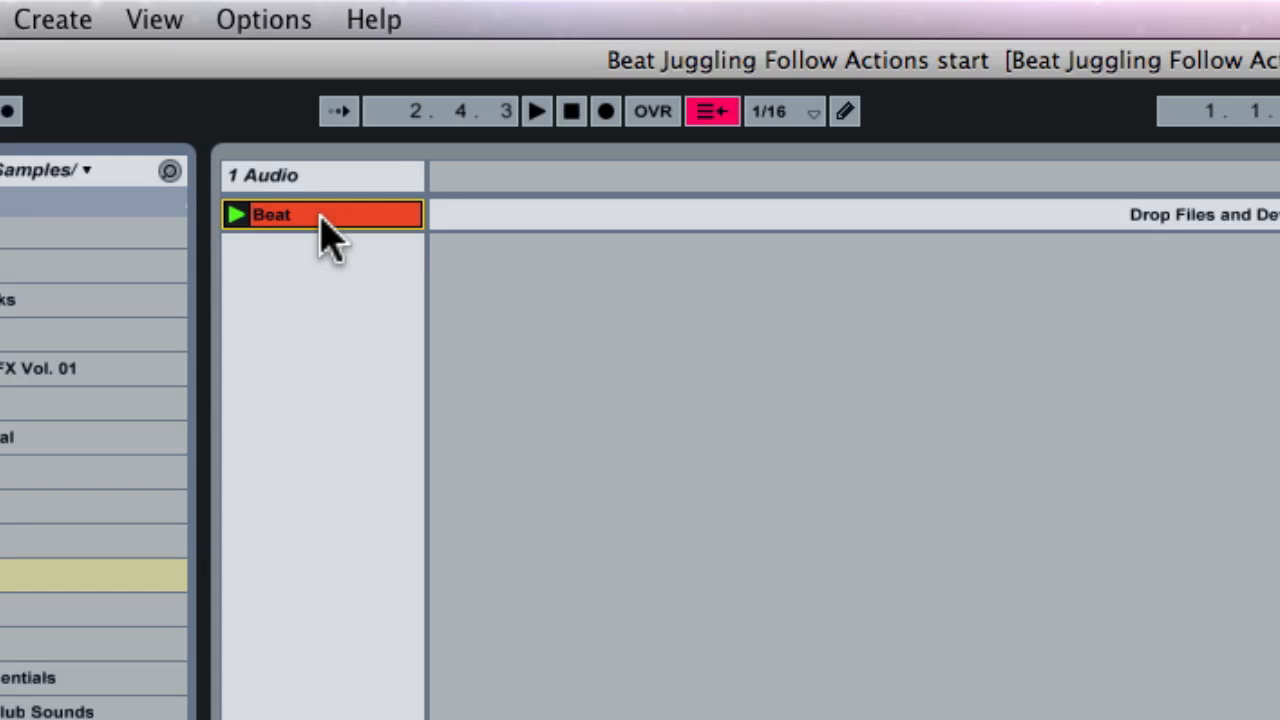
Duplicate the Beat clip and move the copy's loop to start at 1.1.3.
key(super+d)
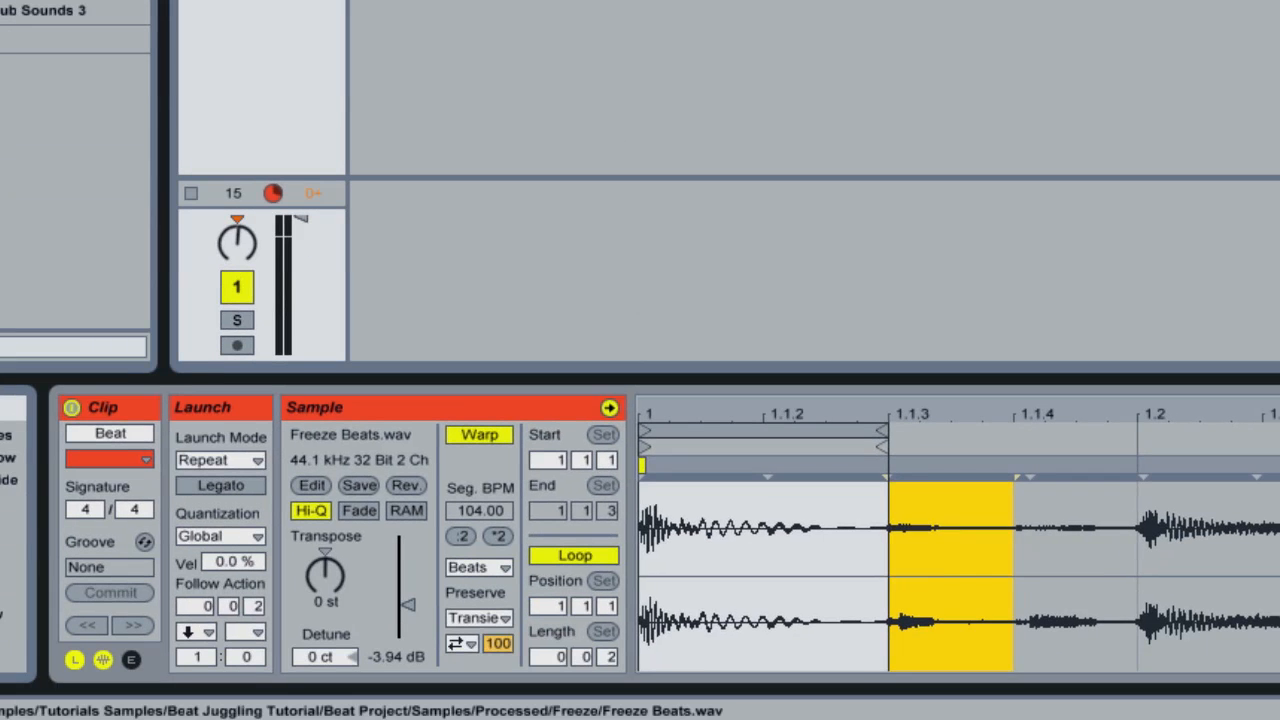
click(730, 430)
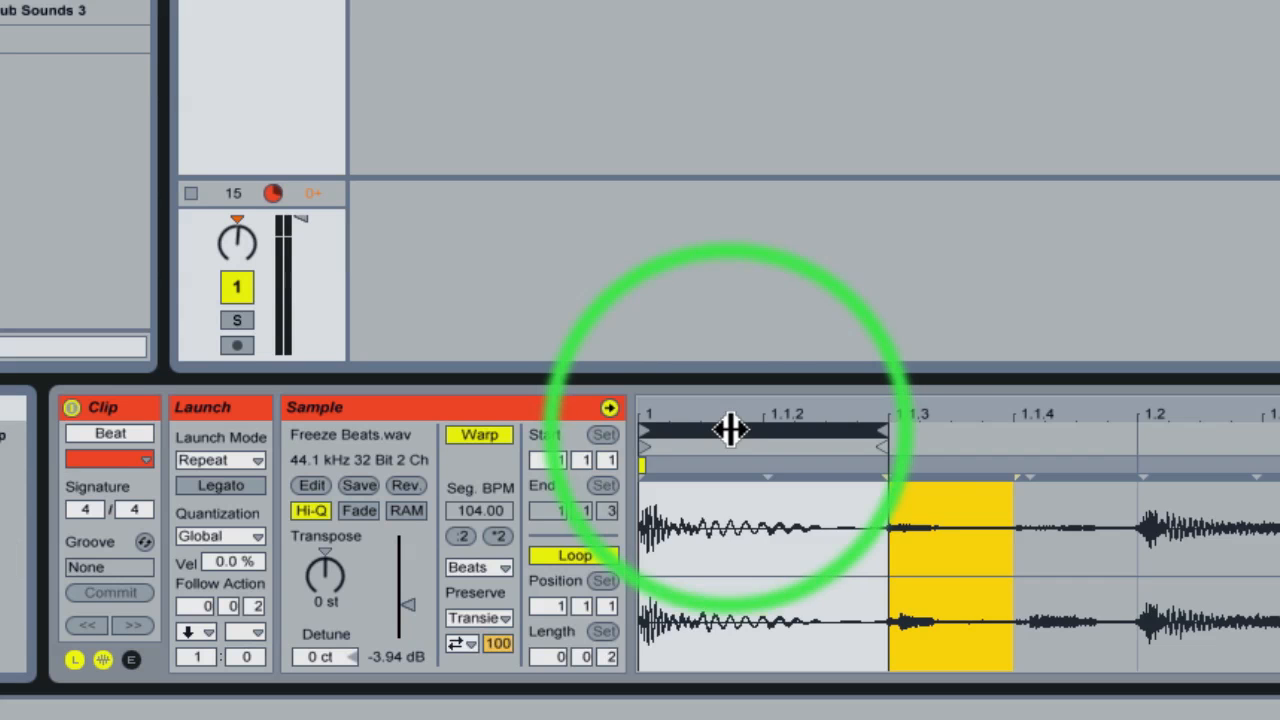
drag(730, 430, 923, 437)
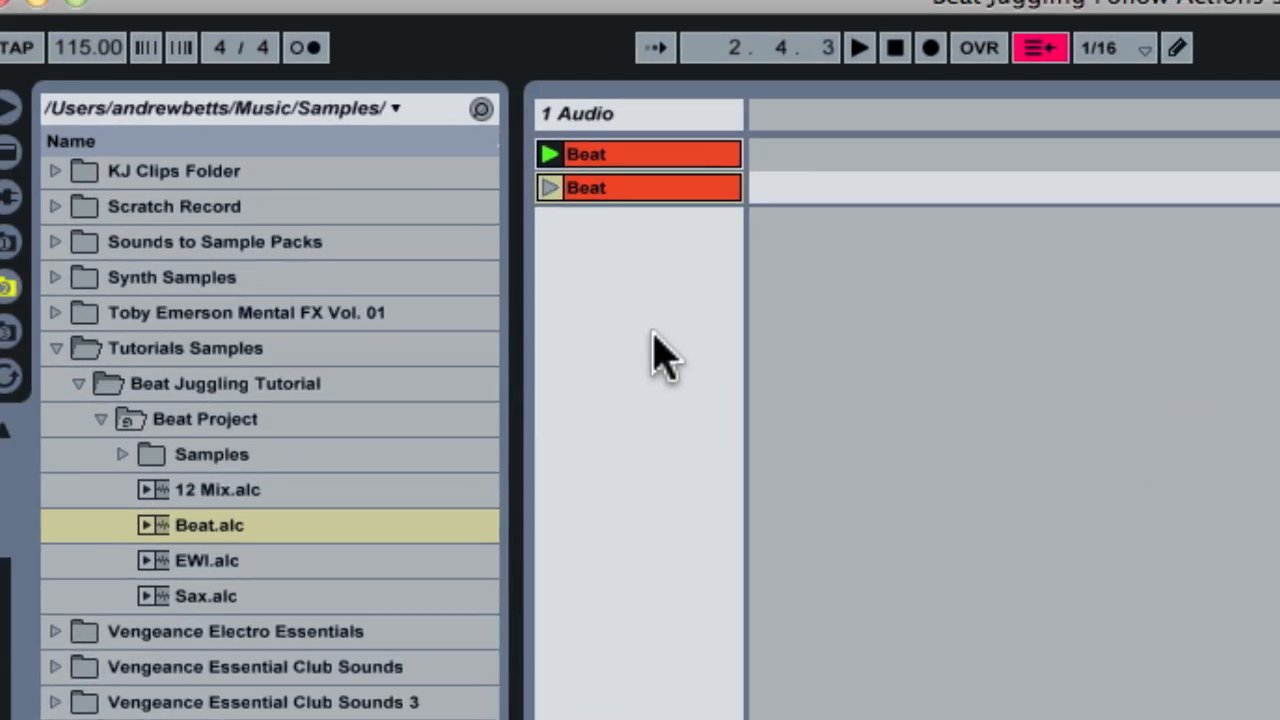
Duplicate the second Beat clip and move the new copy's loop to start at 1.2.1.
click(646, 194)
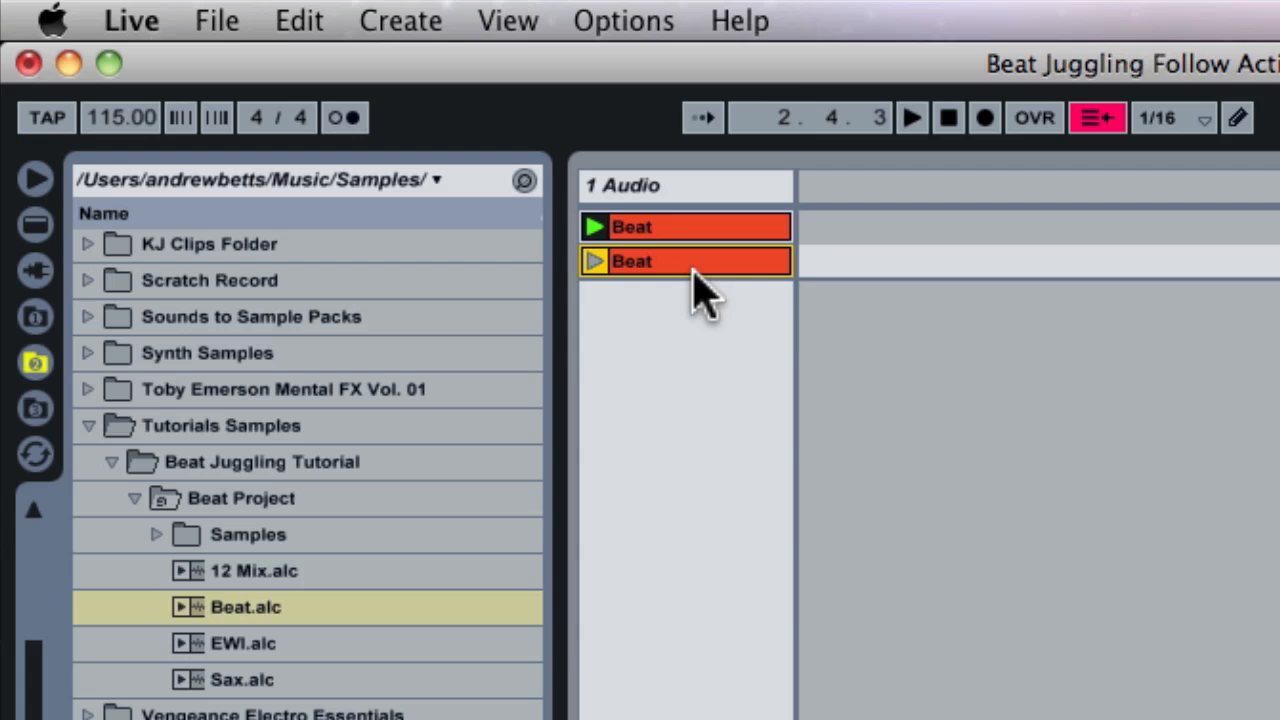
key(super+d)
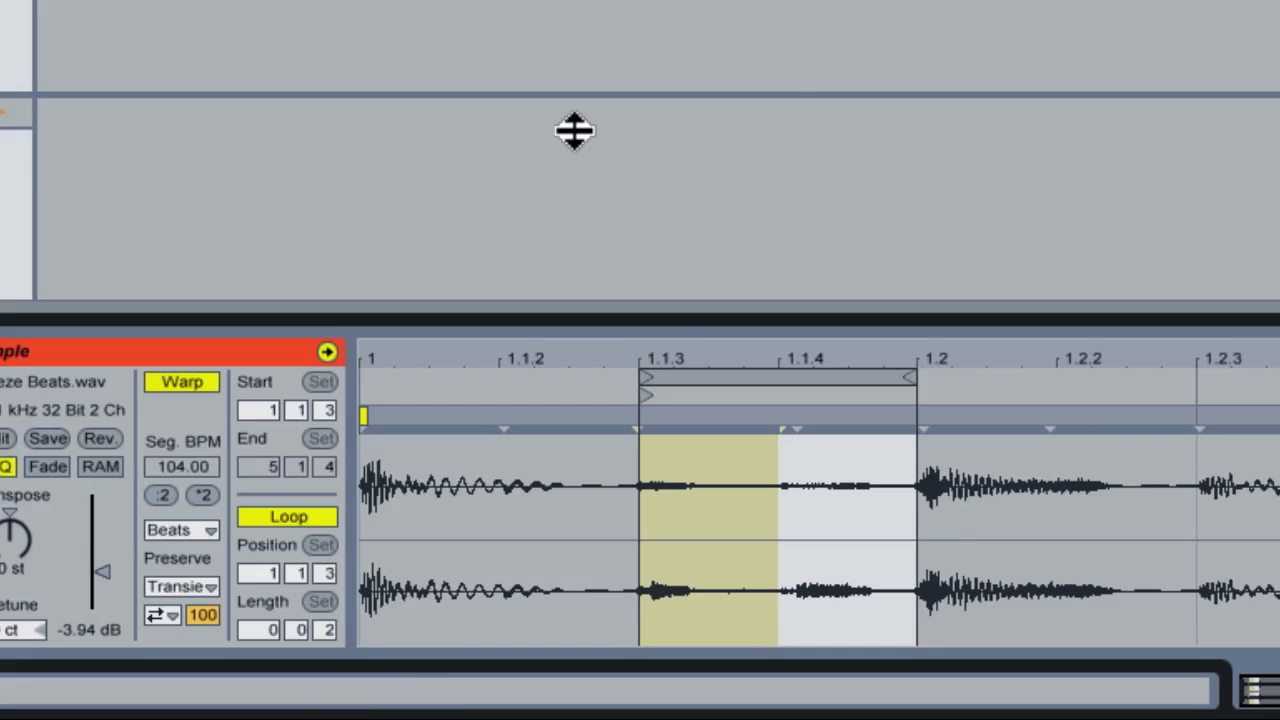
drag(694, 366, 980, 400)
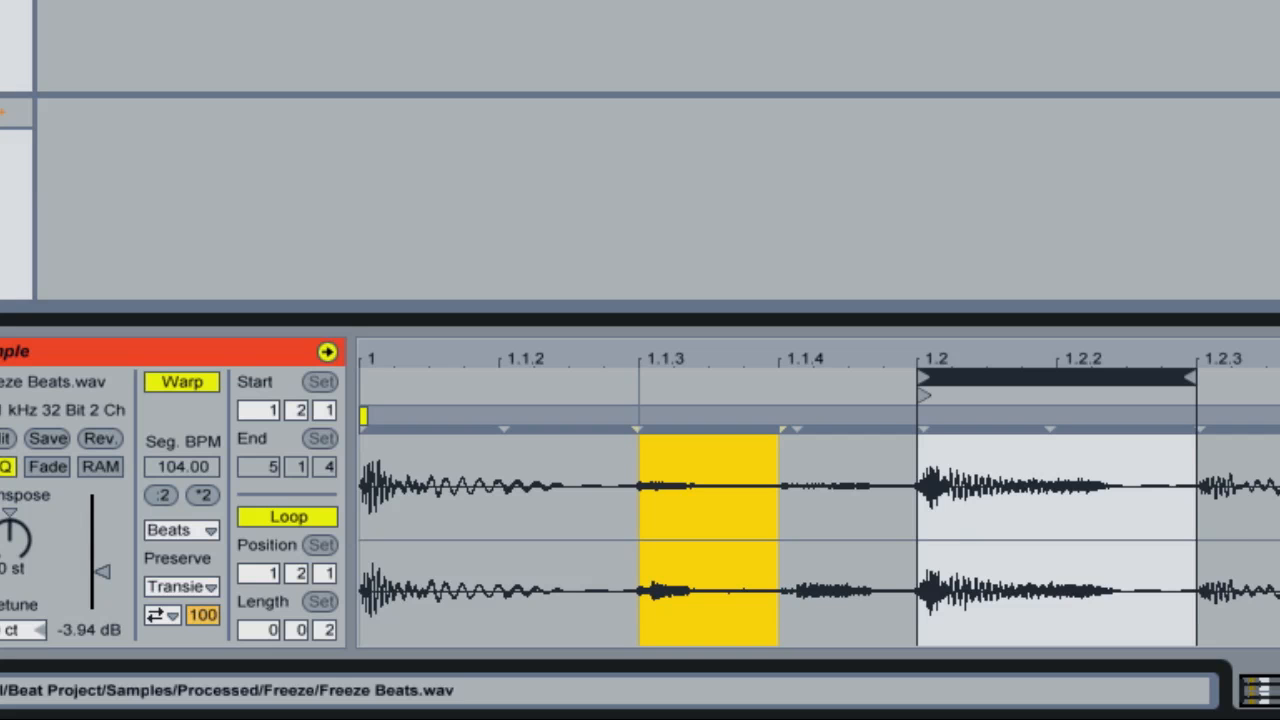
Duplicate the third Beat clip and move the new copy's loop to start at 1.2.3.
click(344, 147)
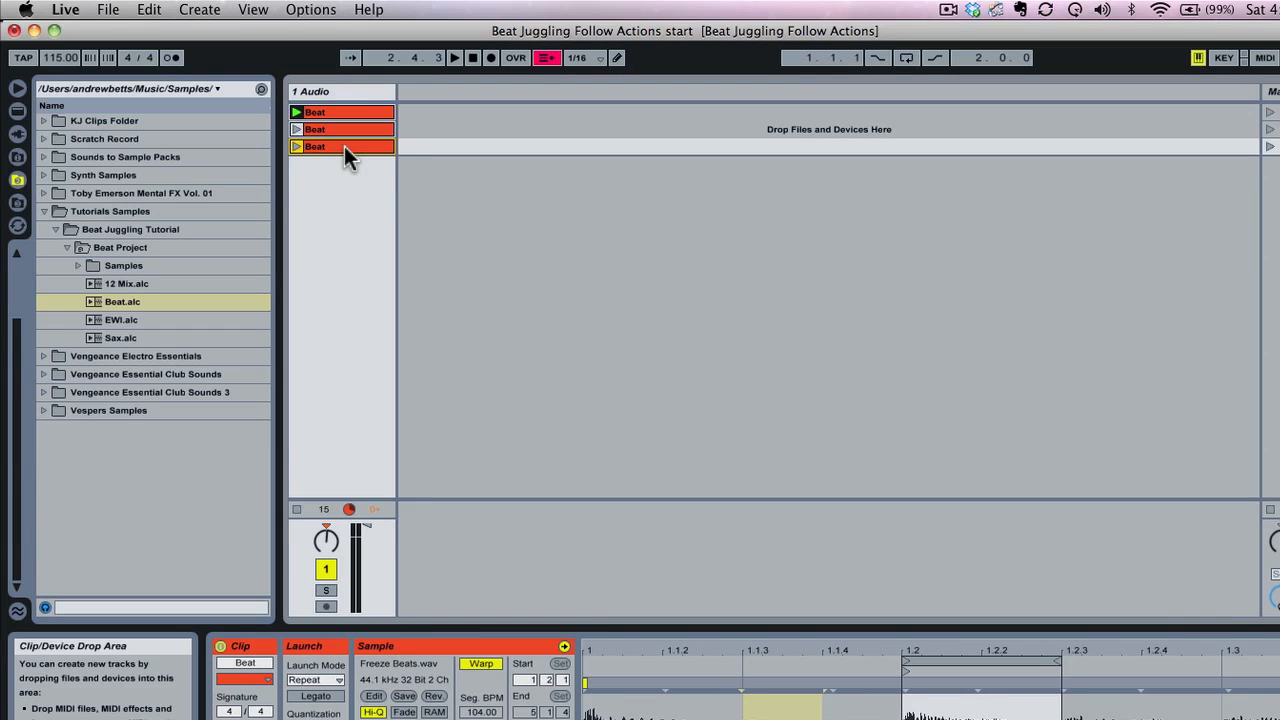
key(super+d)
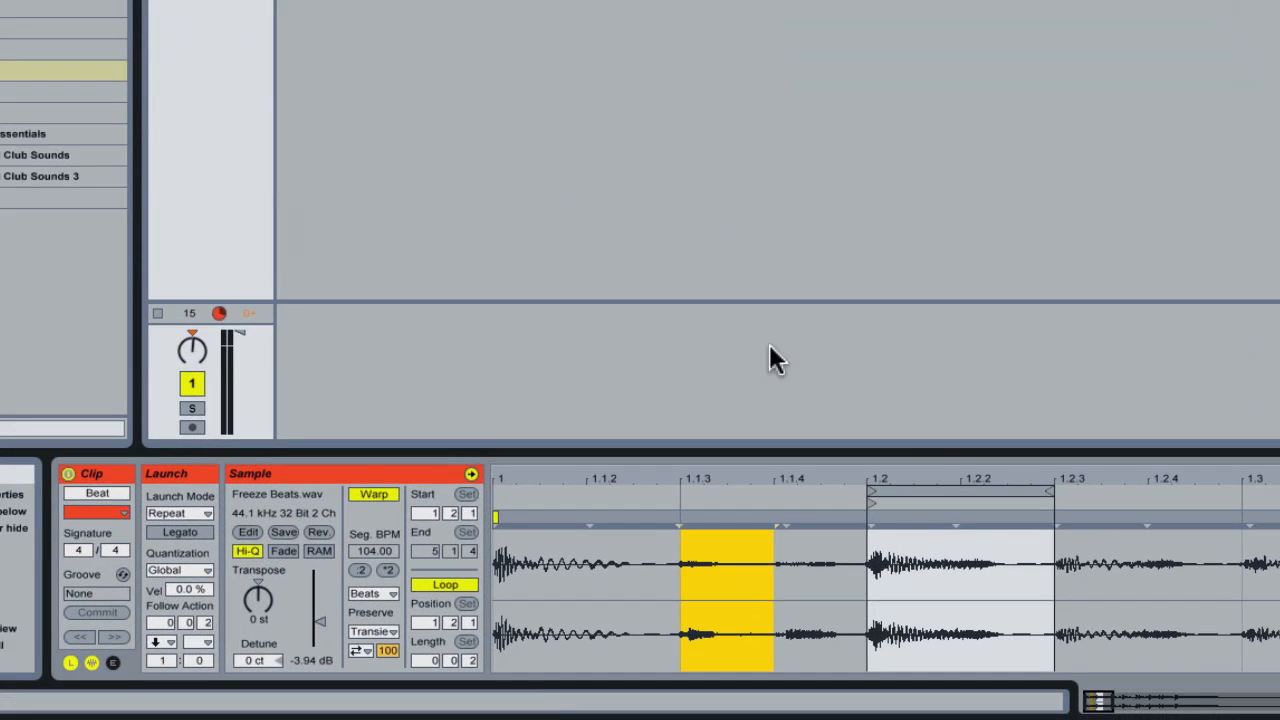
drag(923, 489, 1105, 503)
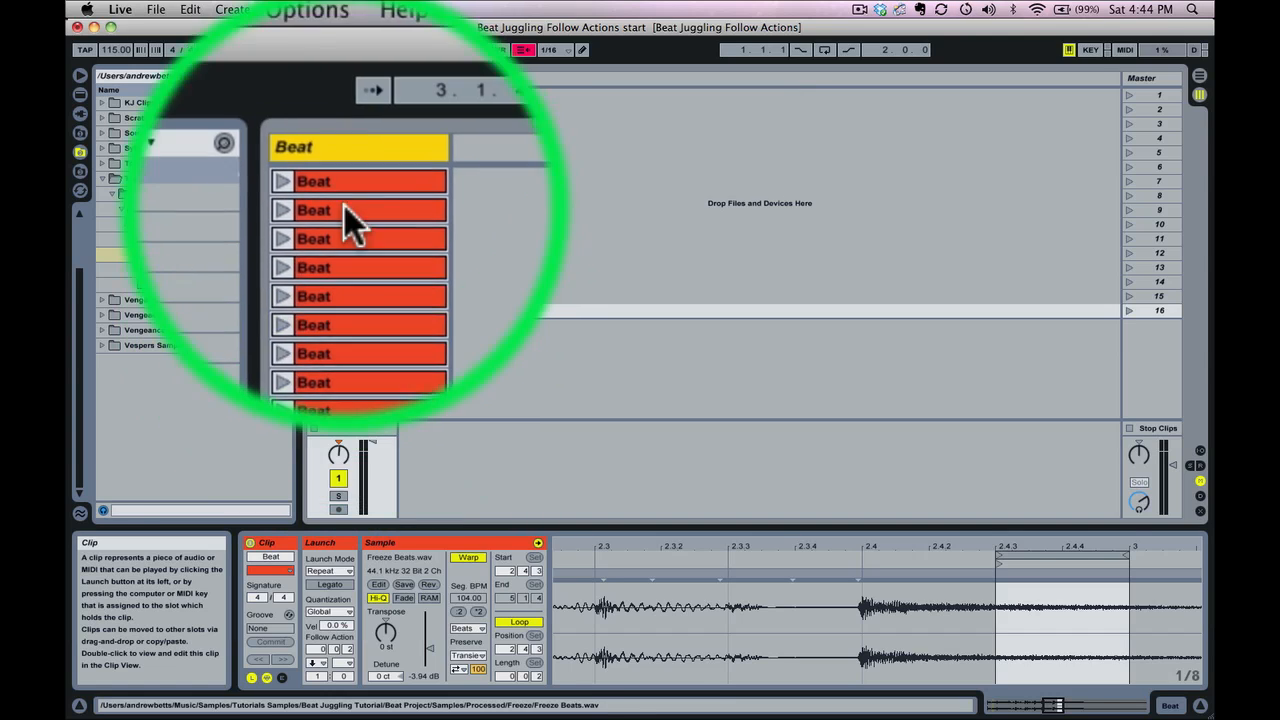
Step through the first few Beat clips to examine each one's loop position in the waveform, and return to the first clip.
click(341, 191)
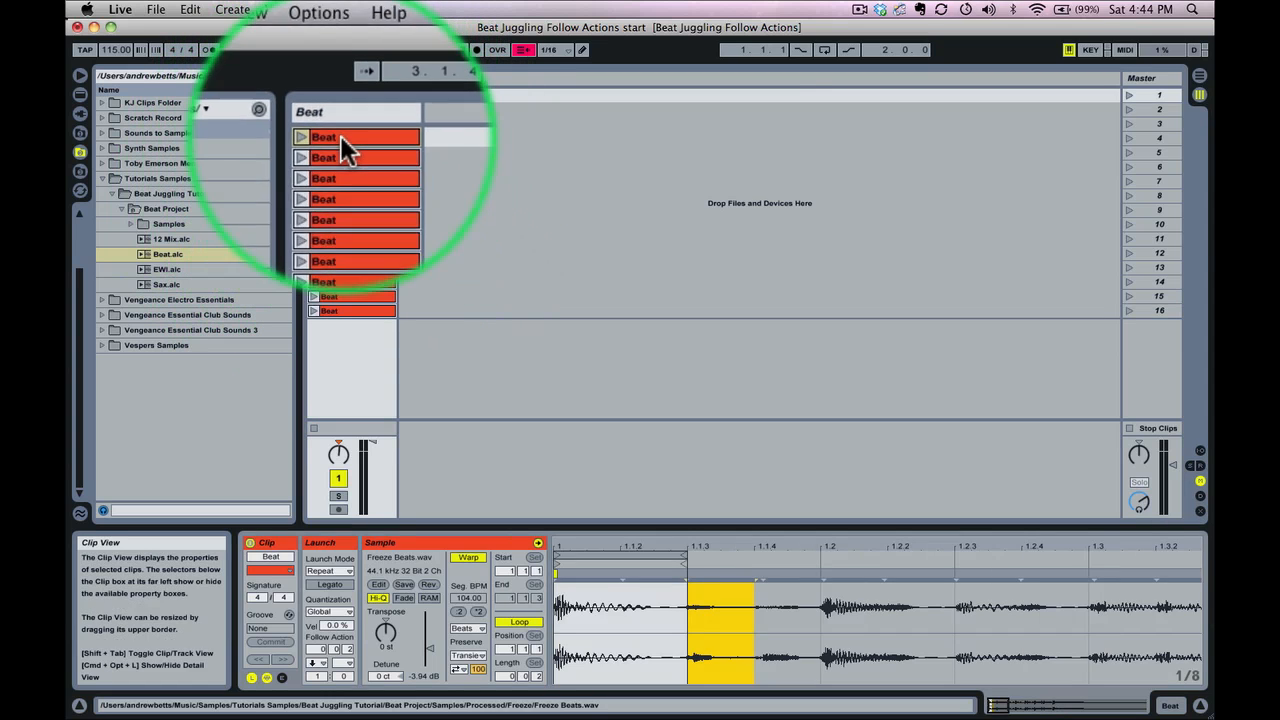
click(341, 112)
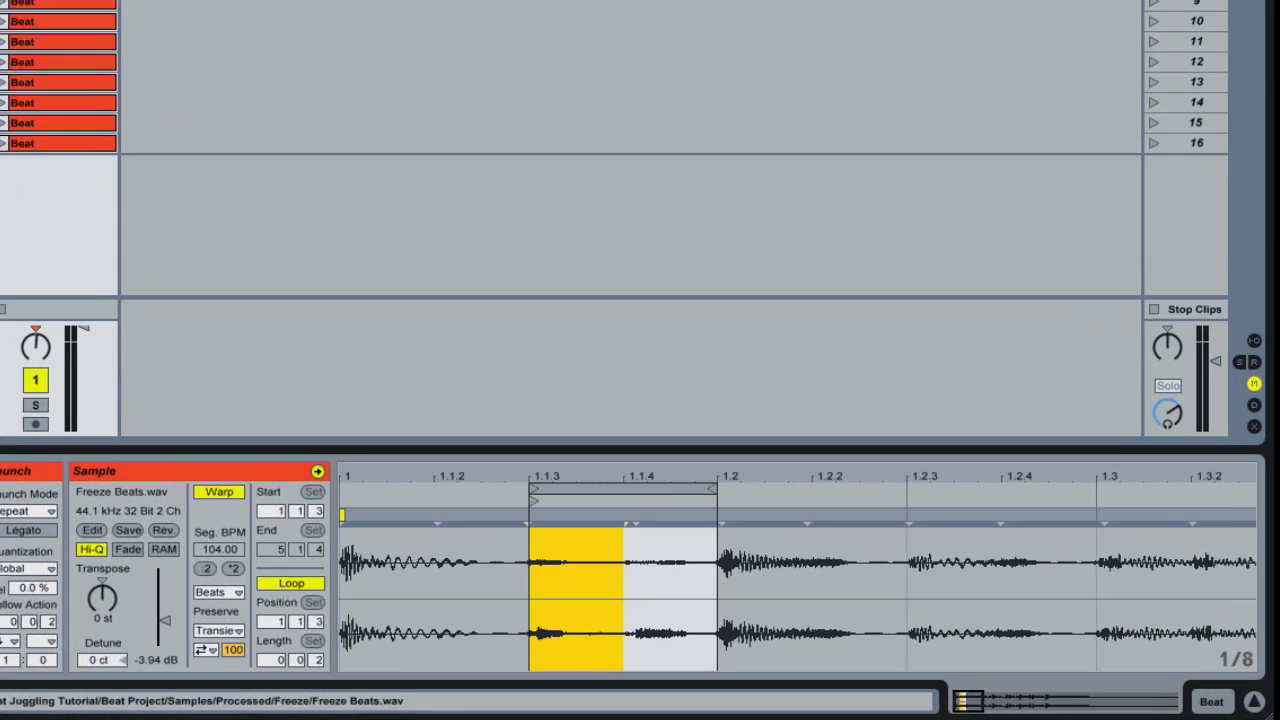
click(341, 126)
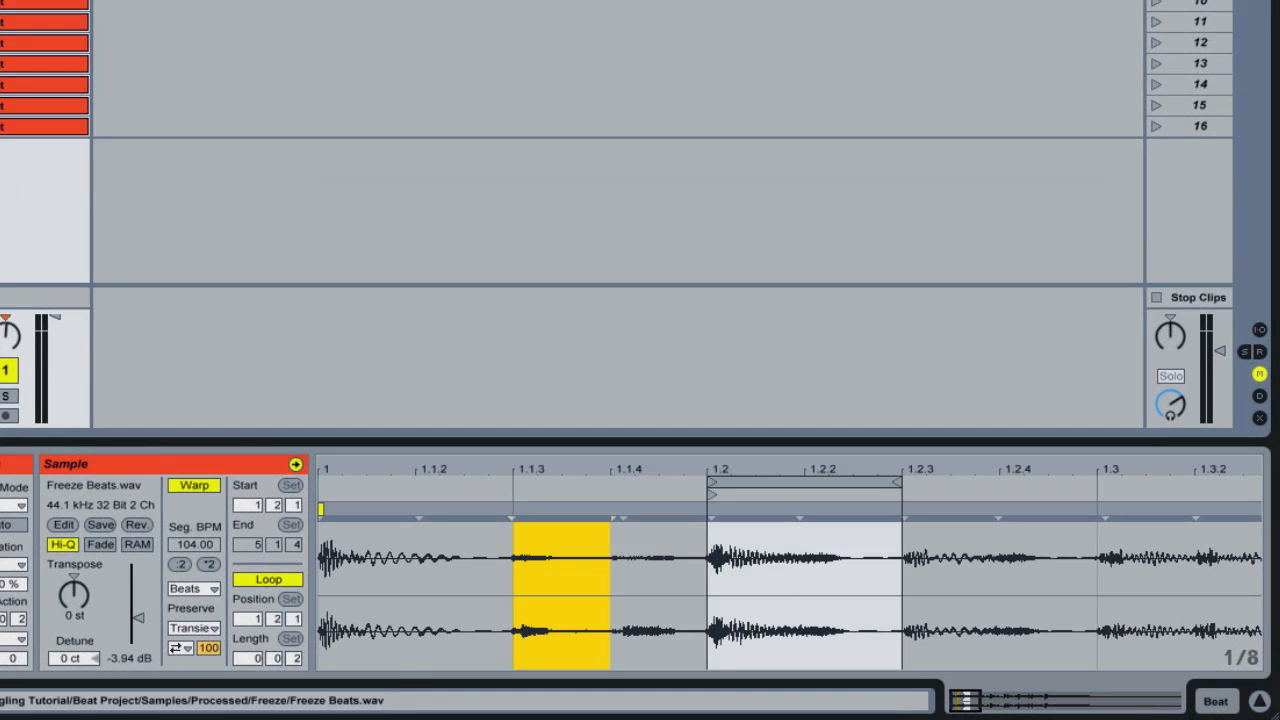
key(Down)
key(Up)
key(Up)
key(Up)
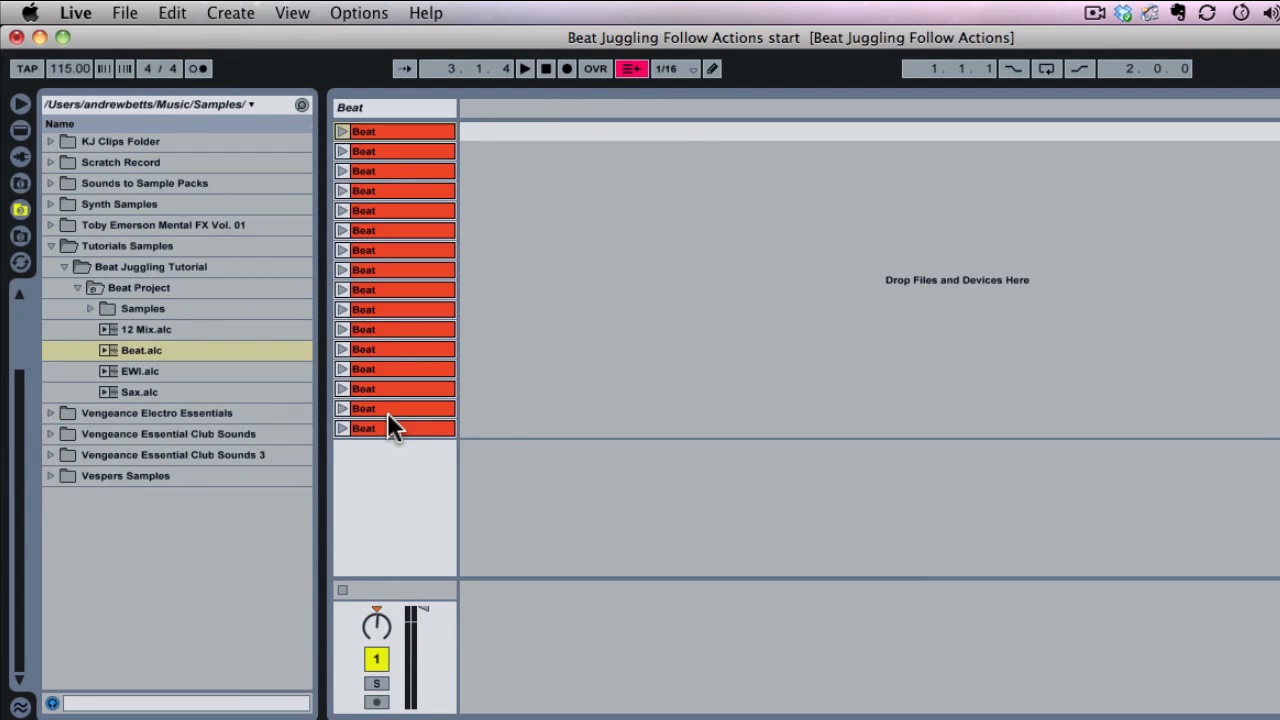
Launch the first Beat clip to audition the sliced beat, and stop playback.
click(340, 131)
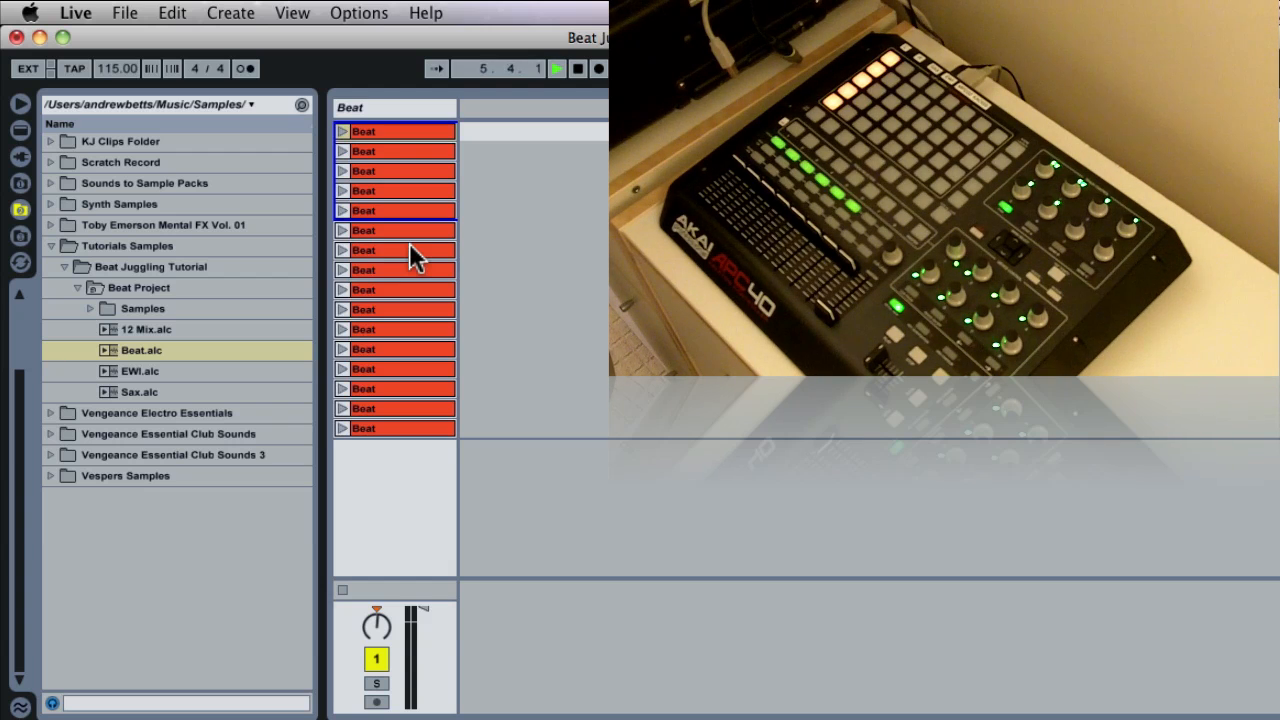
key(space)
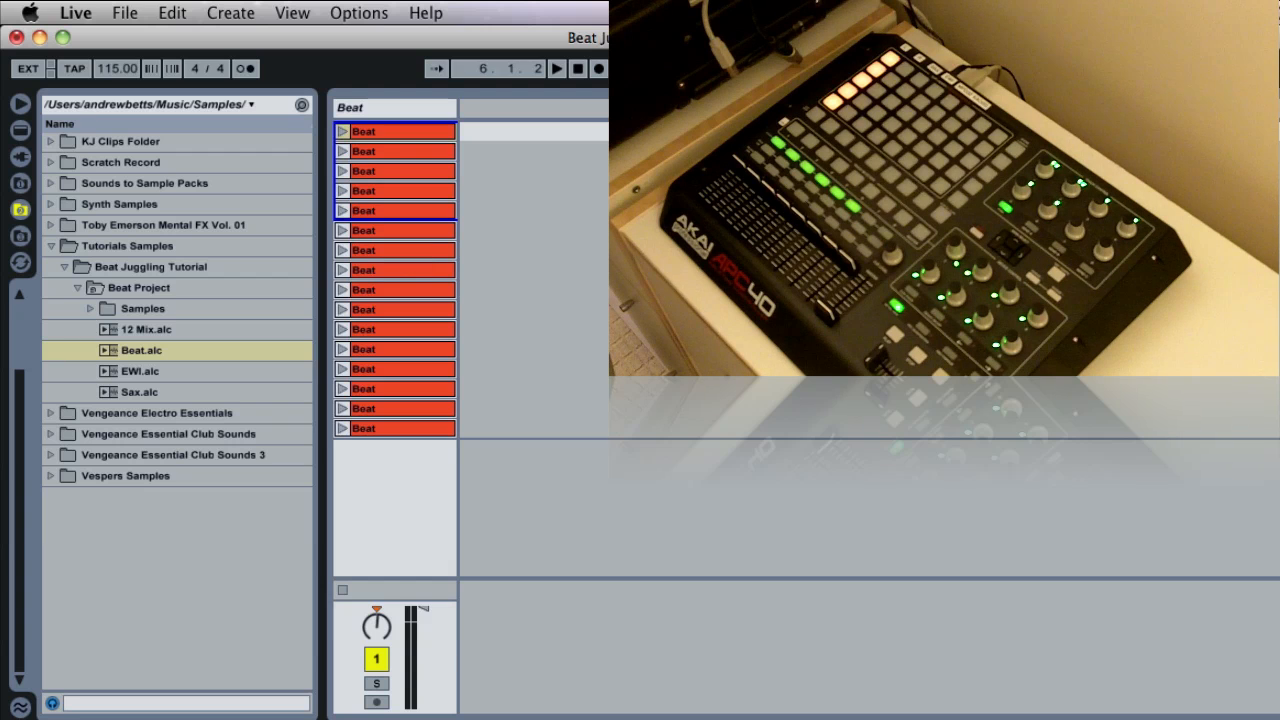